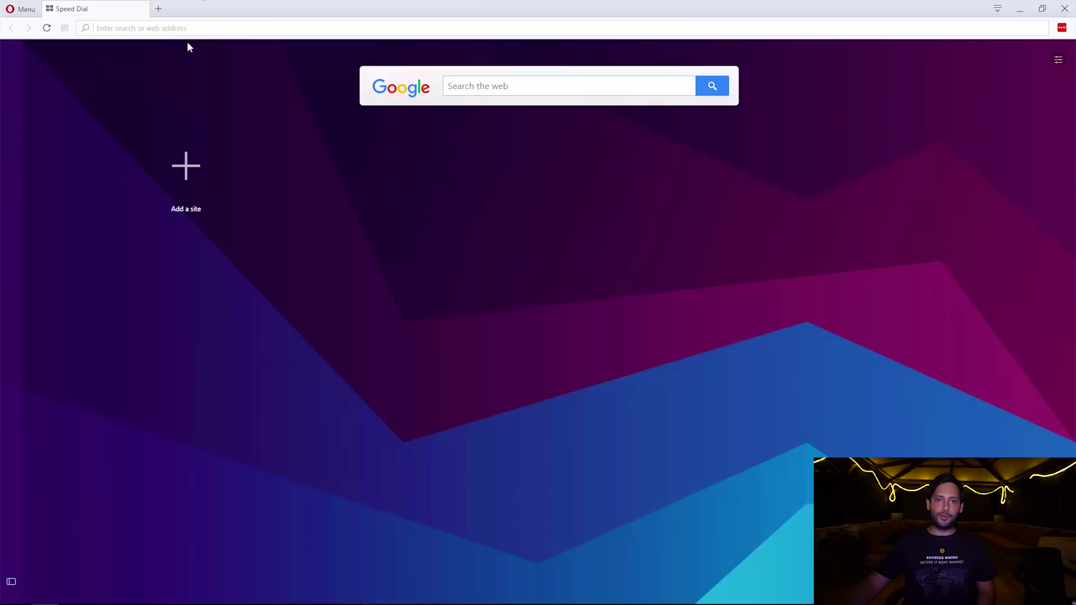
Step: Go to nimiq.com and follow 'Activate NIM for NET Holders' under Tools
left_click(178, 28)
type("nimi")
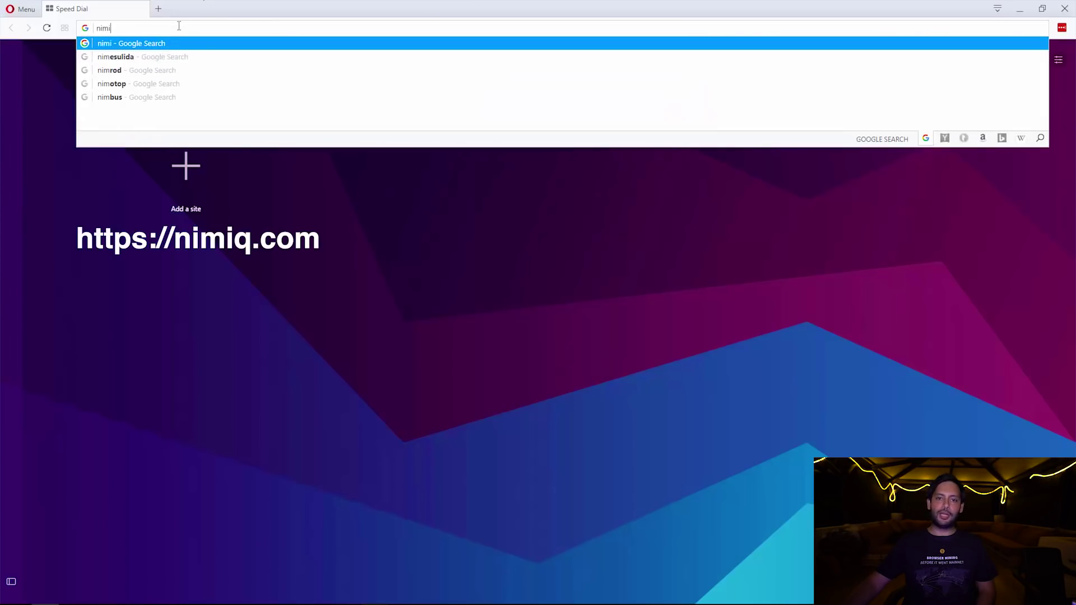
type("q.com")
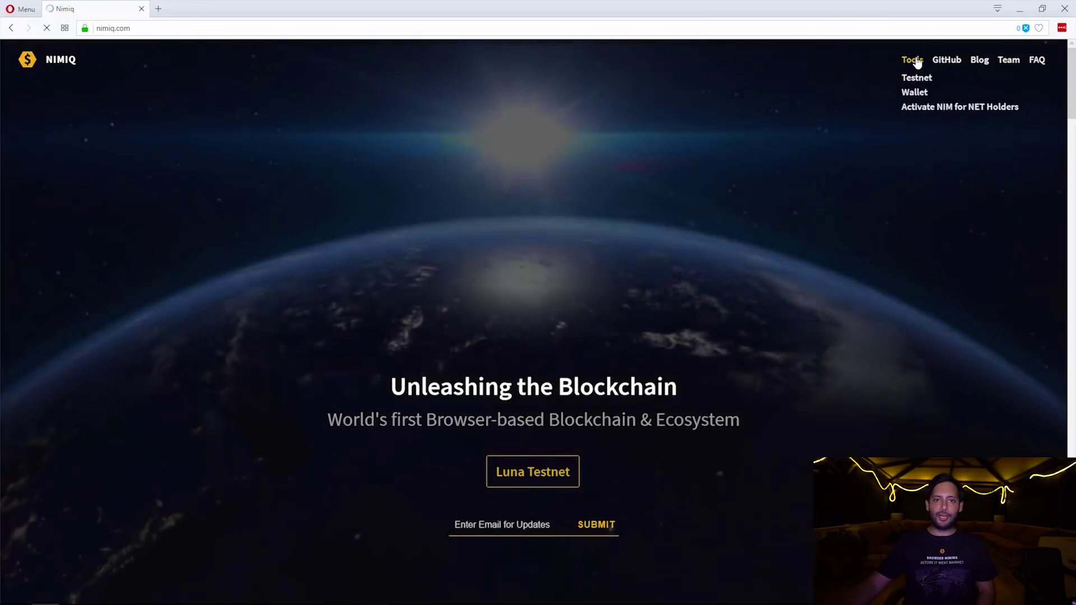
left_click(934, 109)
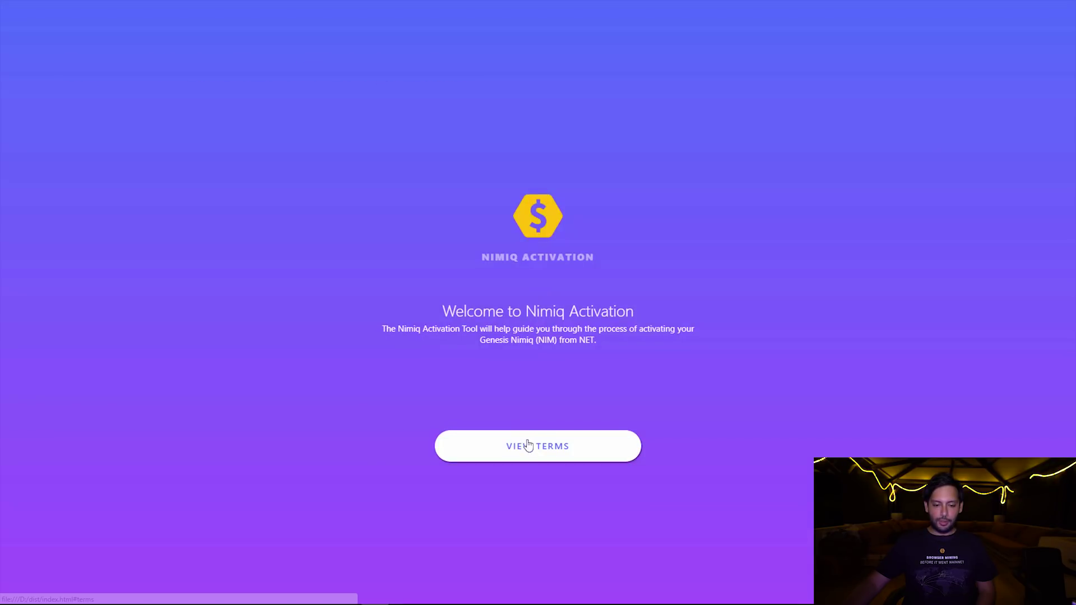
Step: Agree to the activation terms and the KYC personal data collection consent
left_click(537, 443)
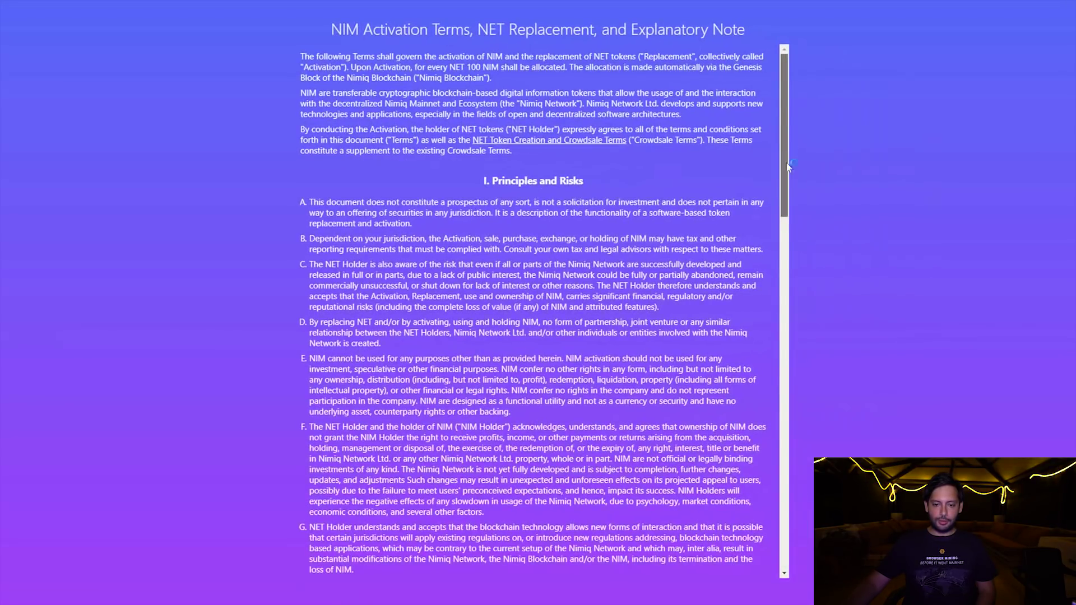
left_click_drag(785, 159, 786, 296)
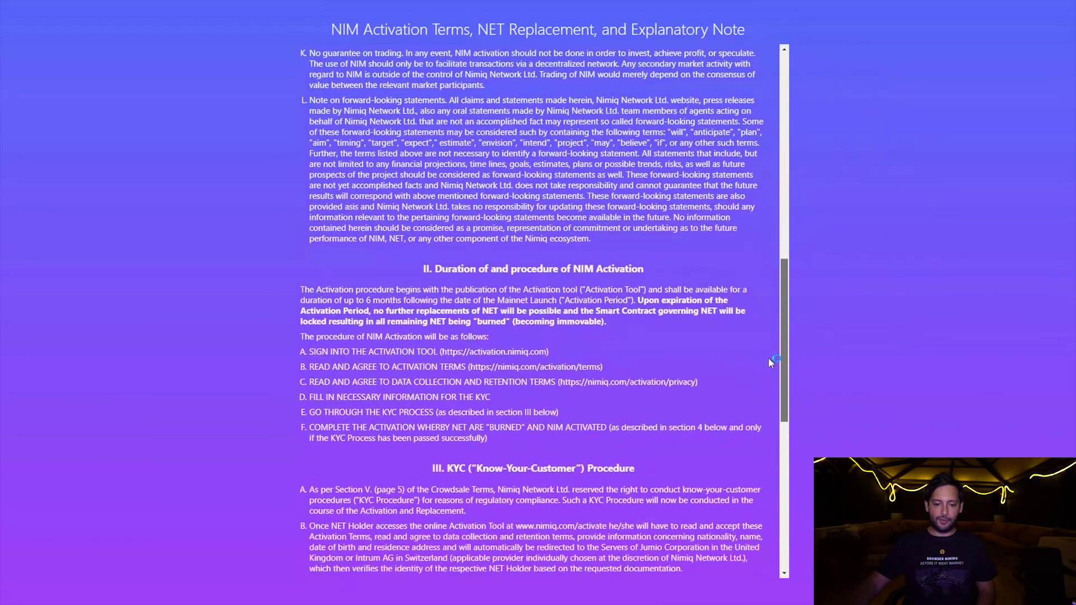
left_click_drag(786, 296, 757, 473)
scroll(756, 472, "down", 5)
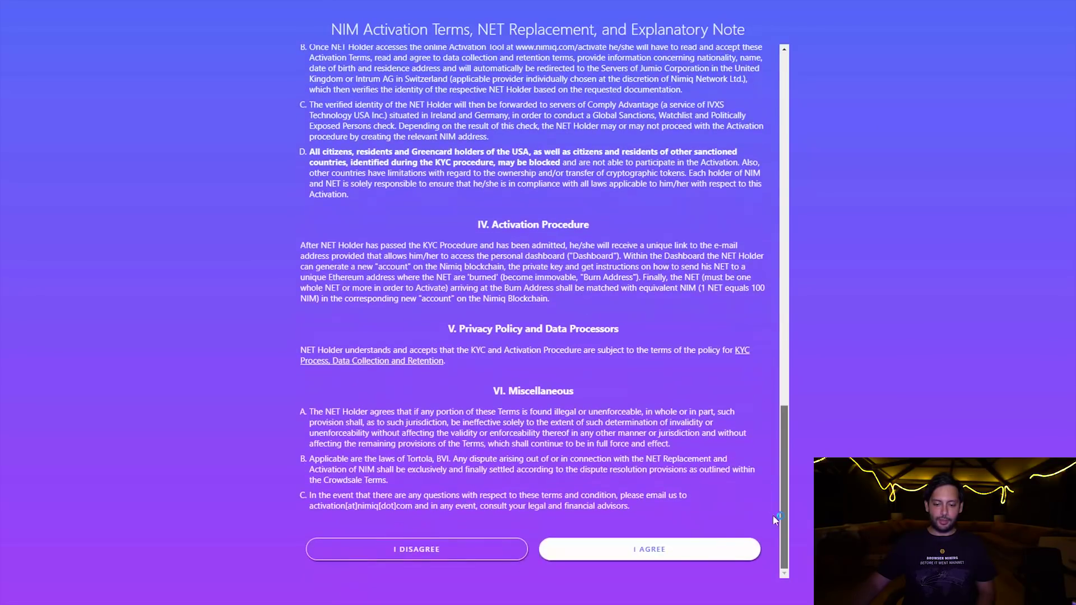
left_click(661, 554)
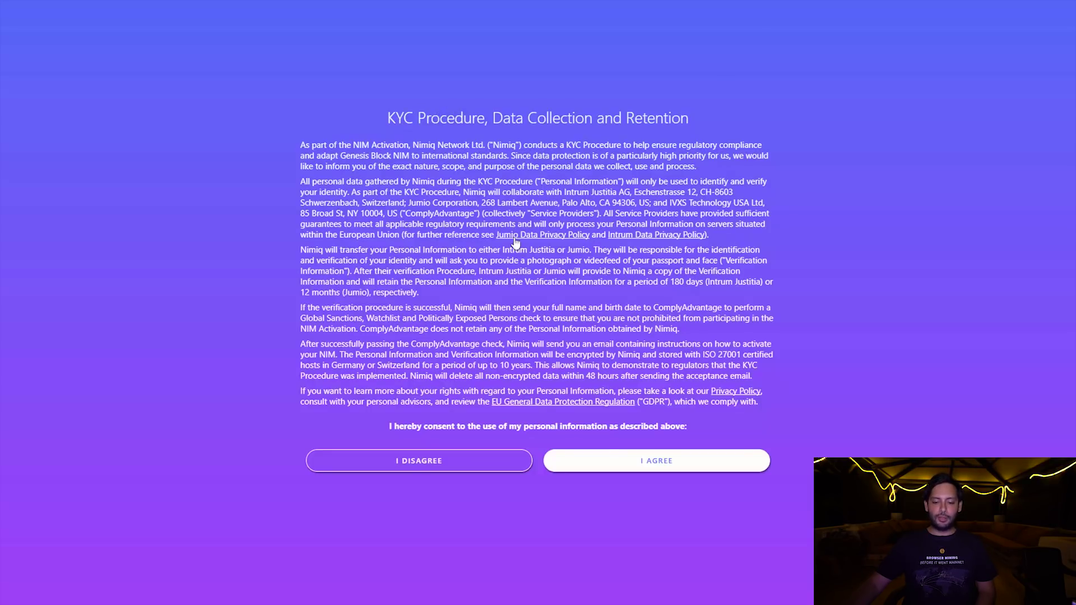
left_click(637, 465)
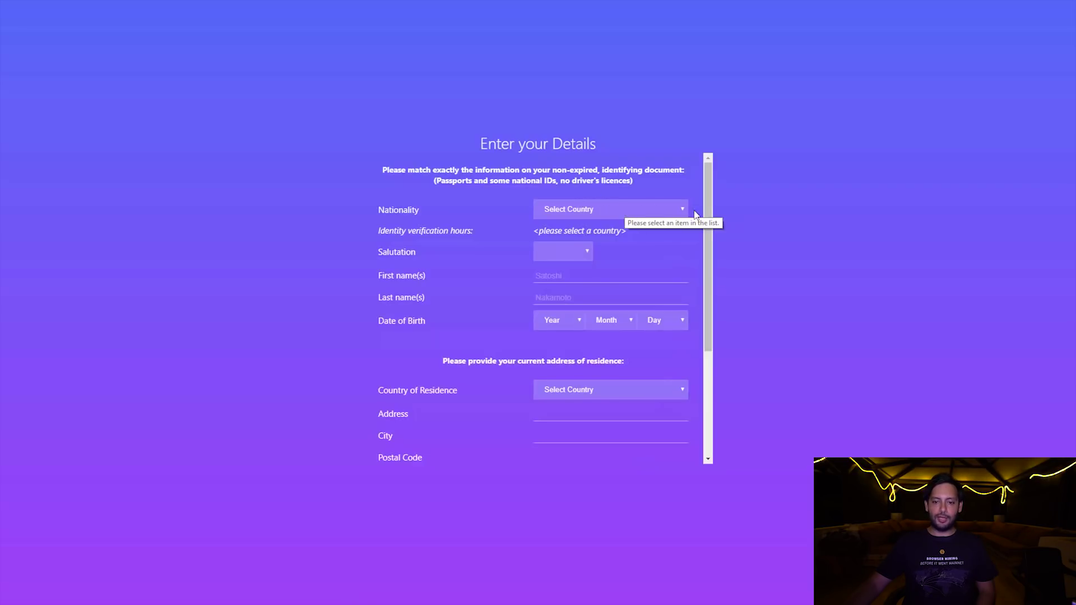
mouse_move(706, 212)
left_mouse_down()
mouse_move(706, 235)
mouse_move(709, 205)
left_mouse_up()
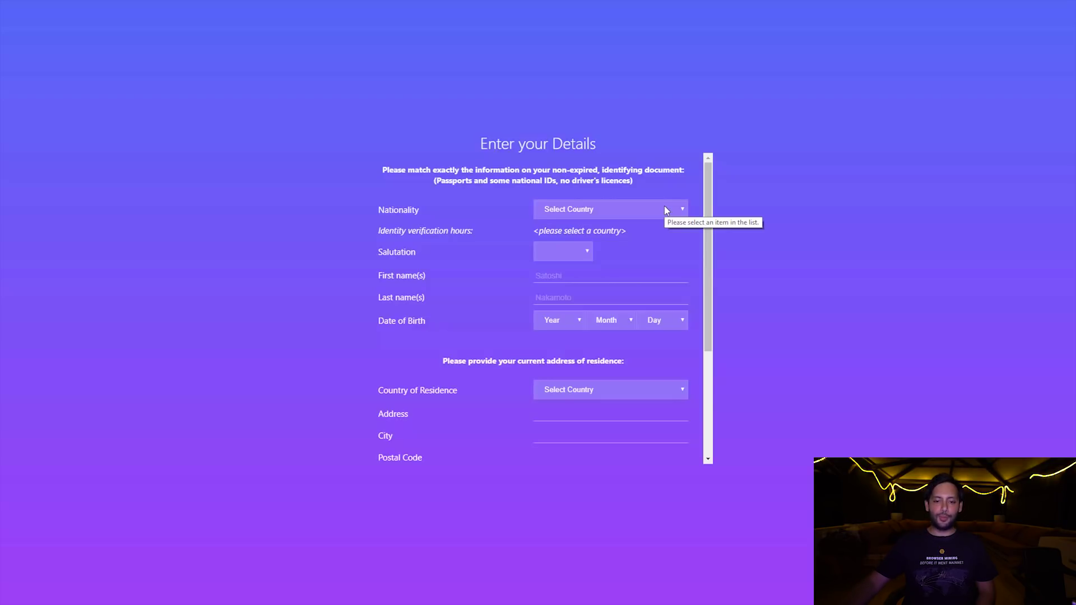
Step: Set nationality to Japan, salutation Mrs./Ms., and autofill the names and birth date
left_click(665, 209)
scroll(661, 243, "down", 3)
key("j")
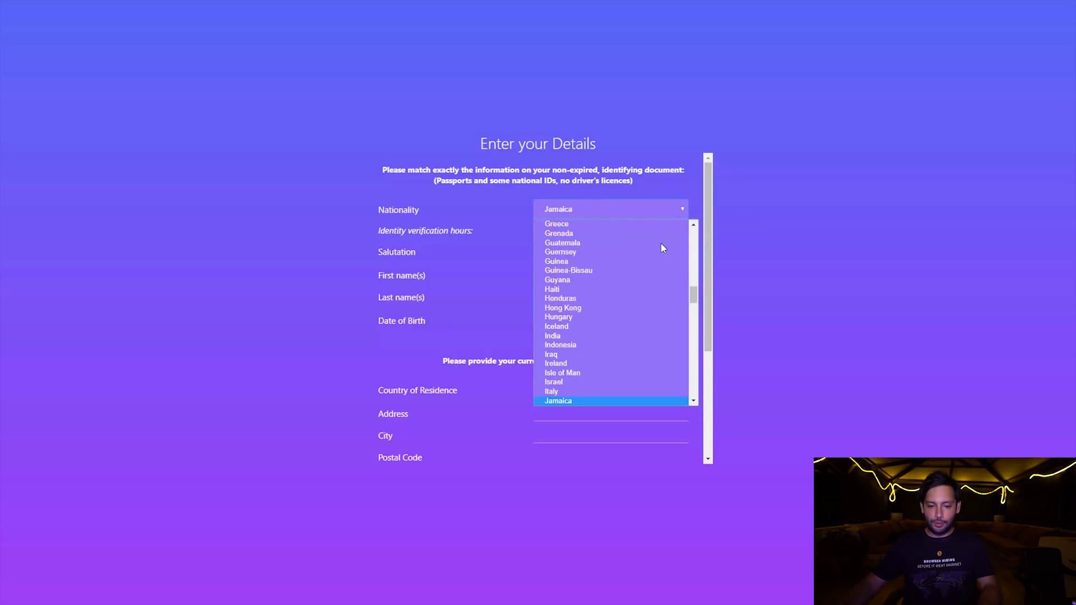
scroll(662, 256, "down", 3)
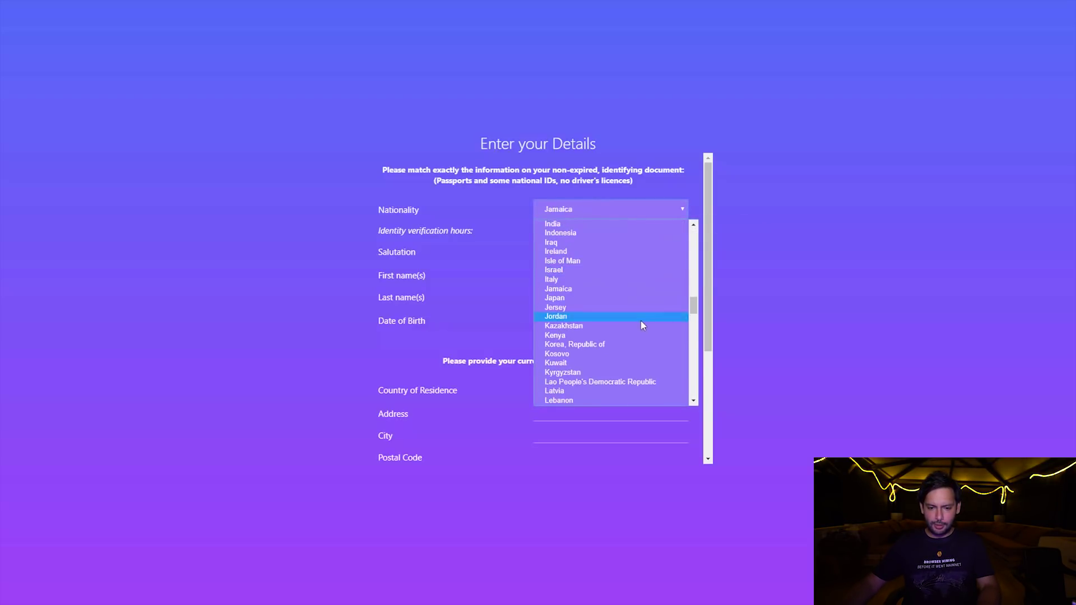
left_click(612, 298)
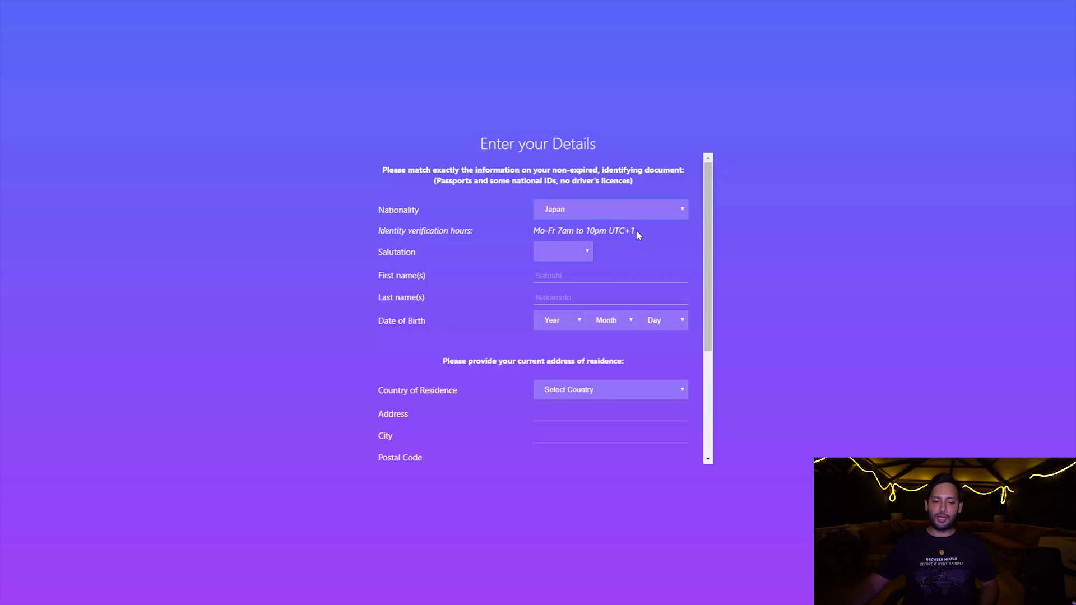
left_click(587, 253)
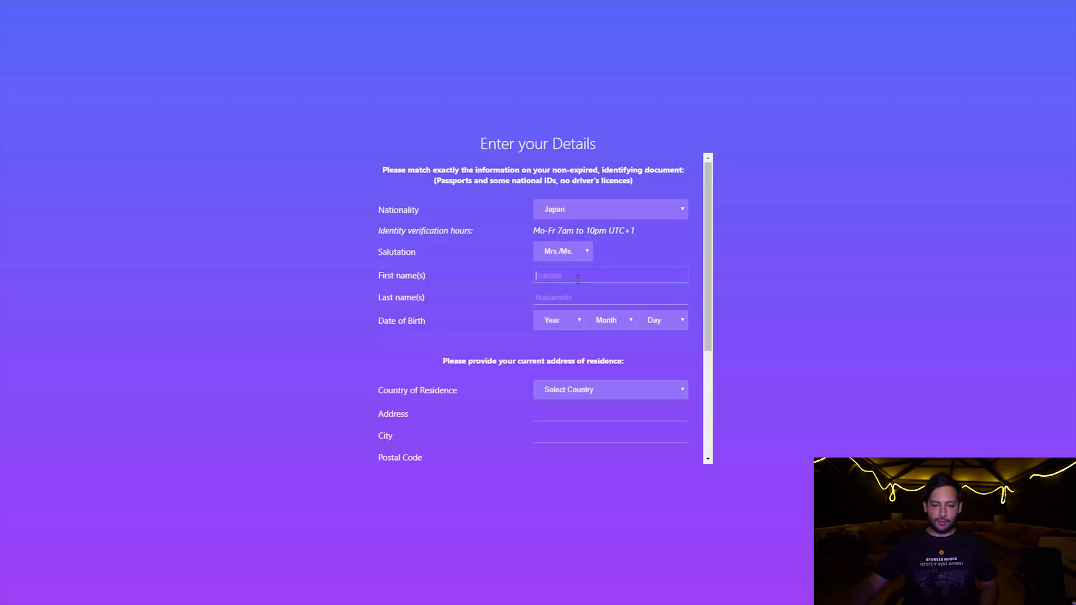
left_click(578, 280)
left_click(572, 291)
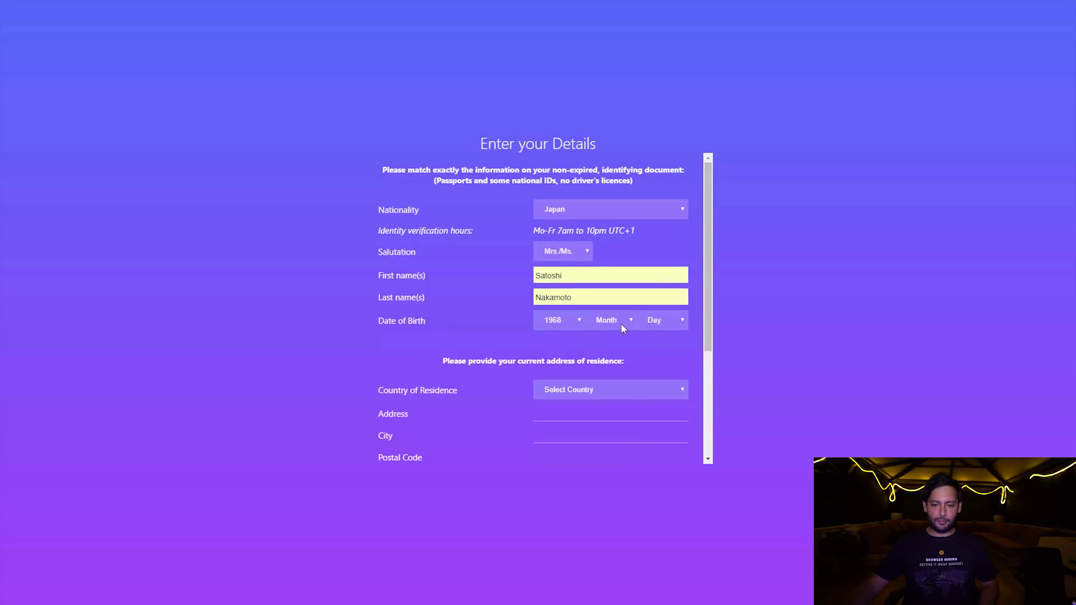
Step: Fill in the Costa Rica residence address and the e-mail with its confirmation from saved entries
left_click(611, 390)
left_click(612, 493)
scroll(570, 450, "down", 2)
left_click(573, 368)
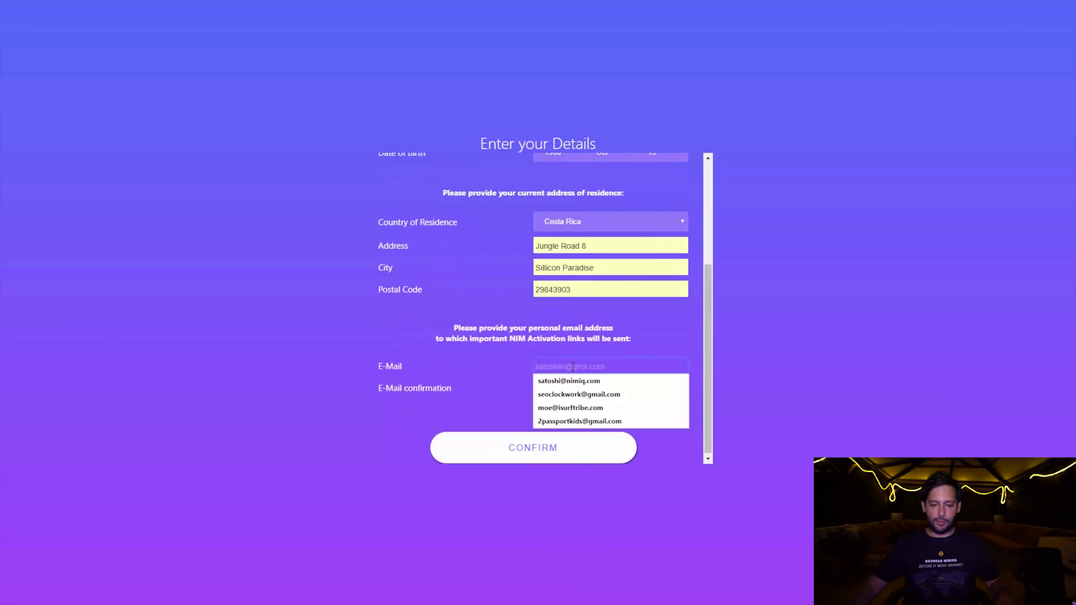
left_click(575, 382)
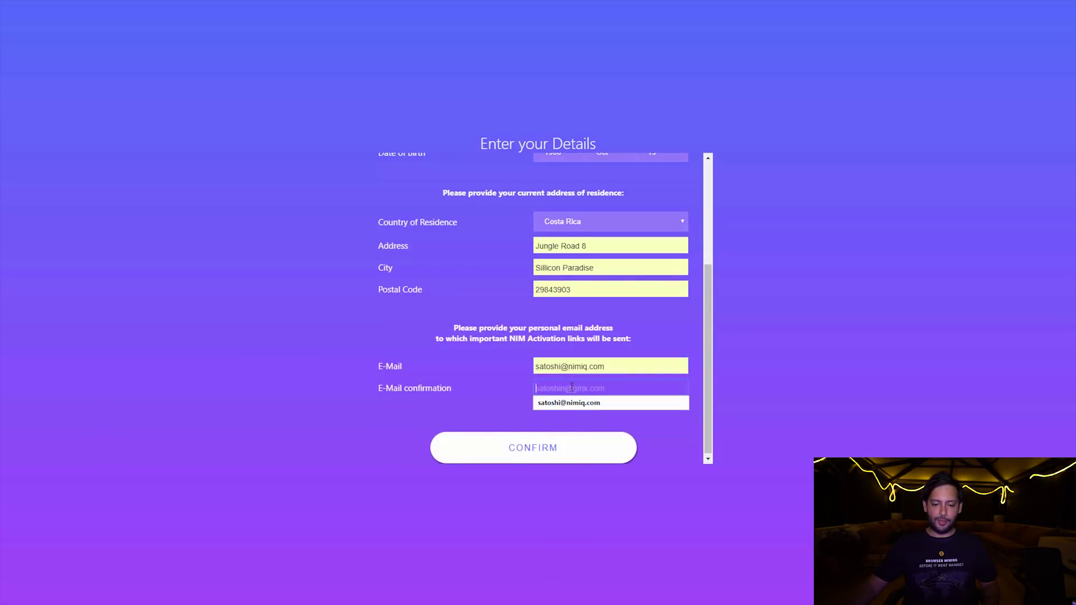
left_click(572, 402)
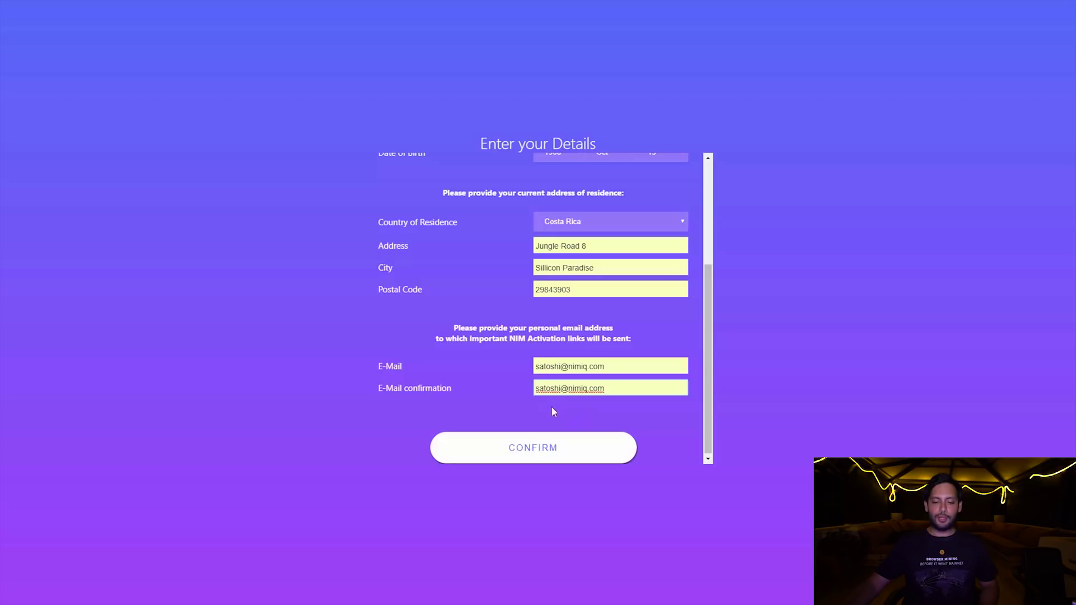
Step: Confirm the details for review and submit them for activation
left_click(577, 452)
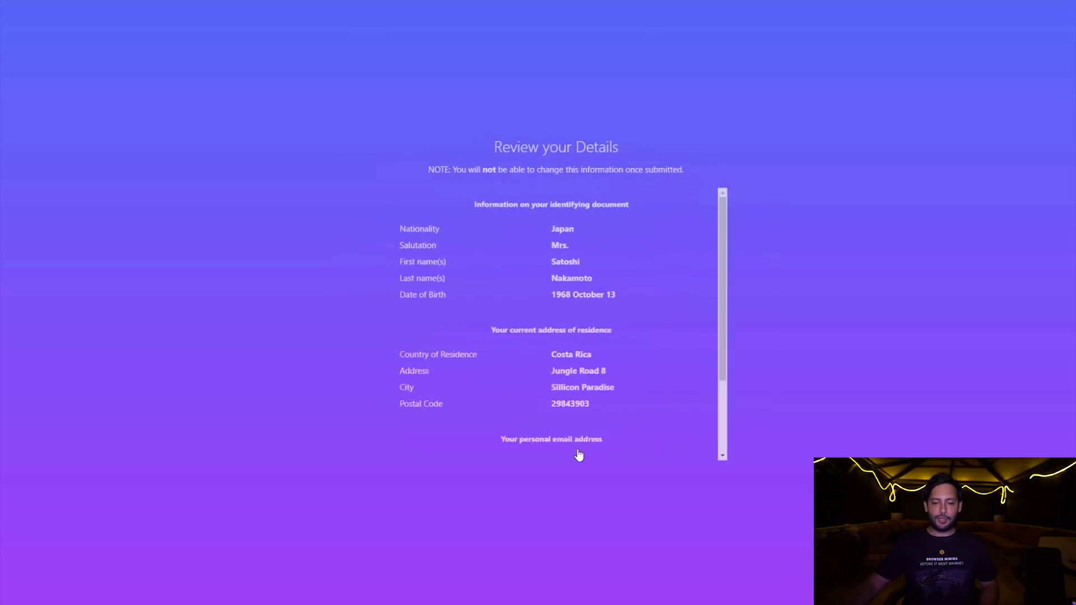
mouse_move(709, 250)
left_mouse_down()
mouse_move(718, 337)
mouse_move(706, 230)
left_mouse_up()
scroll(700, 257, "down", 3)
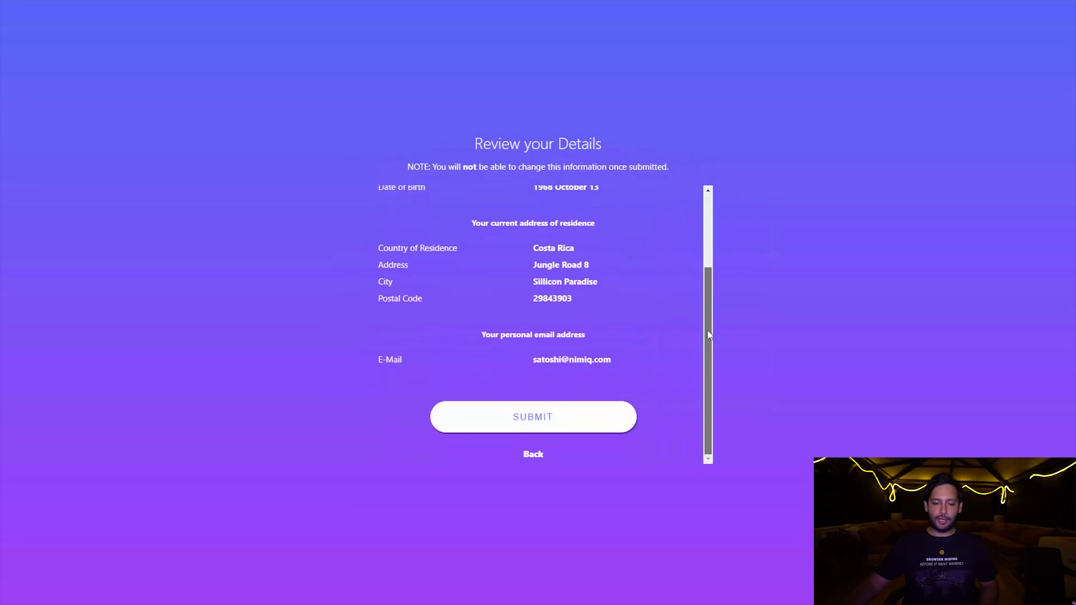
left_click(552, 424)
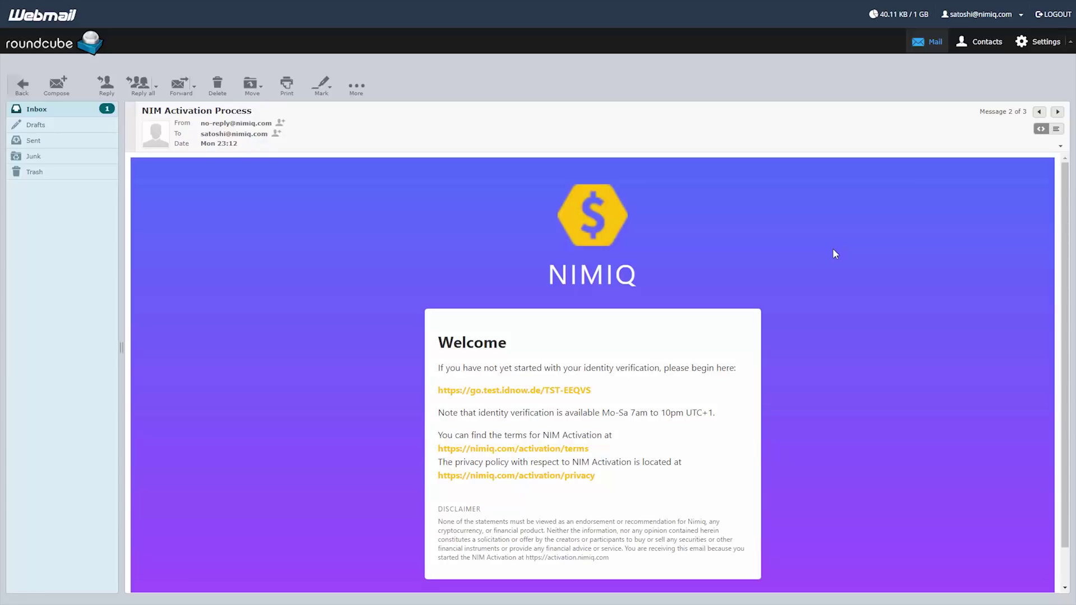
Step: Follow the go.test.idnow.de verification link from the NIM Activation Process email
left_click(585, 391)
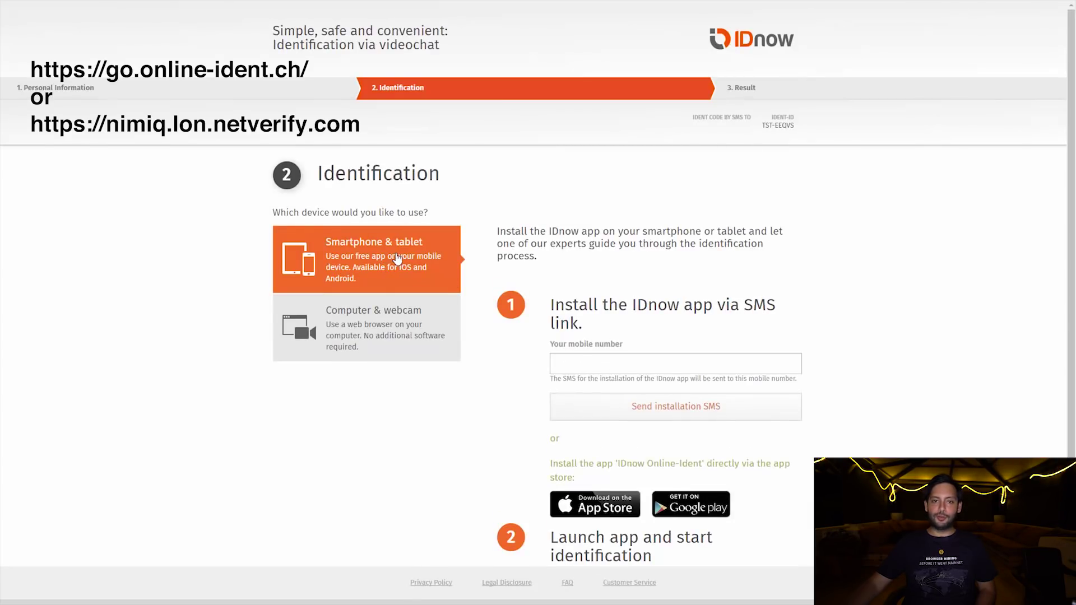
Step: Choose computer-and-webcam identification, confirm the phone is at hand and enter the mobile number
left_click(398, 309)
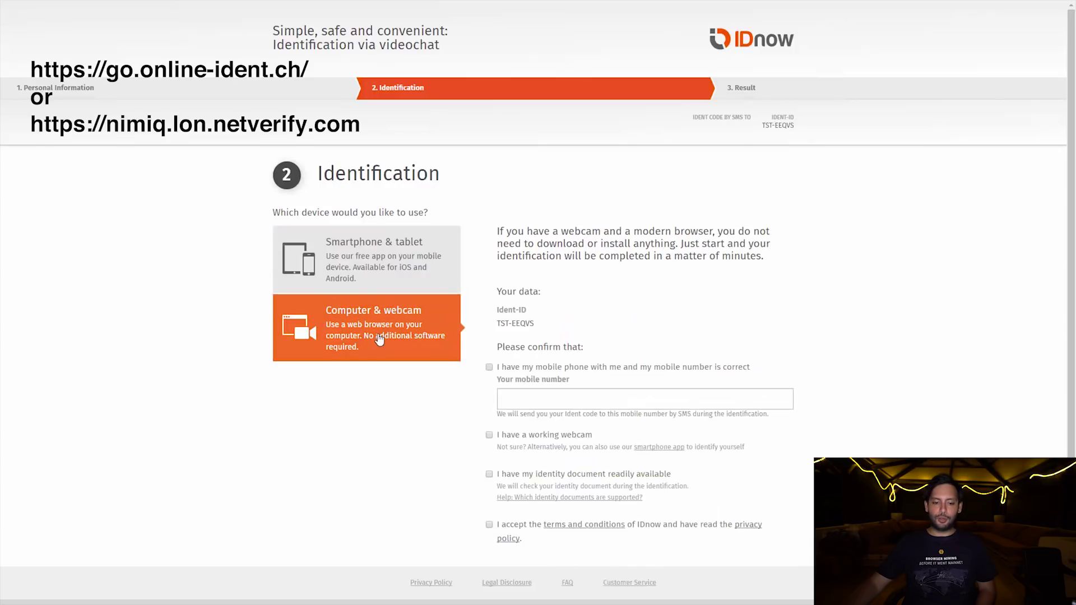
left_click(495, 368)
scroll(520, 354, "down", 1)
left_click(534, 340)
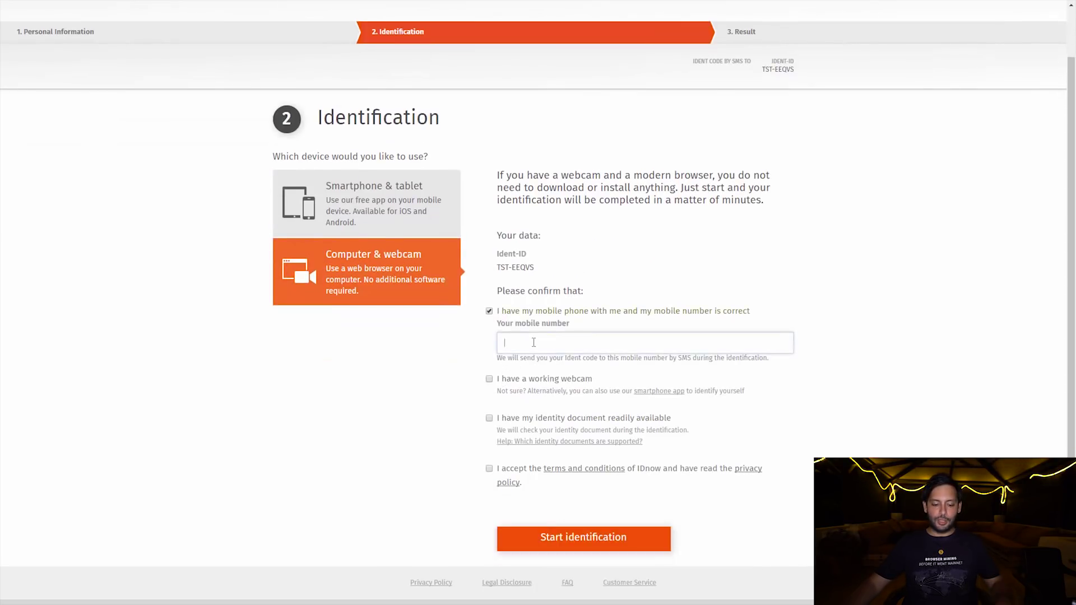
type("+4")
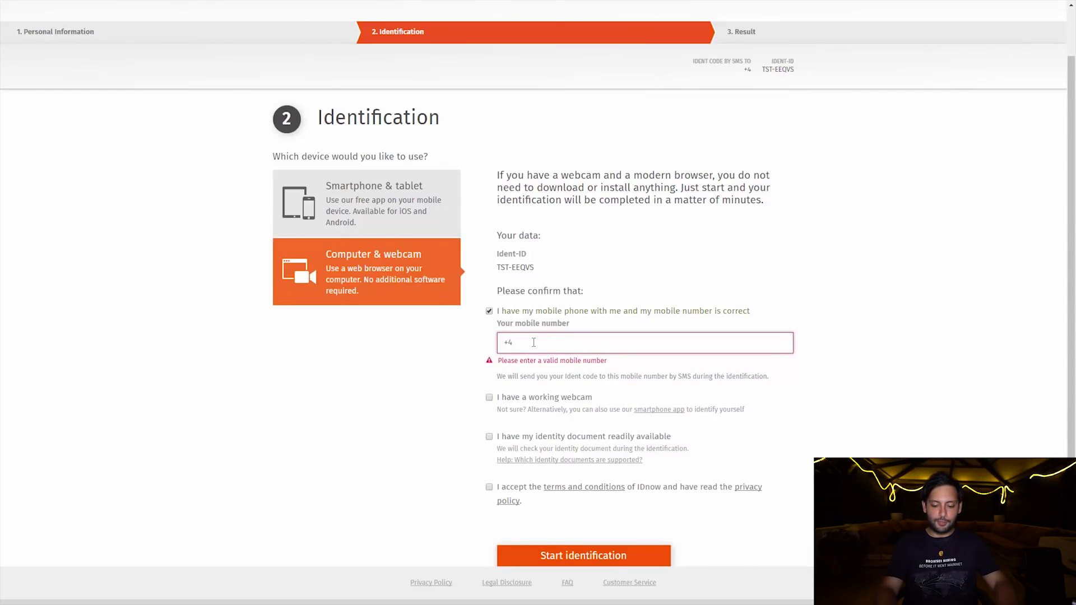
type("92494")
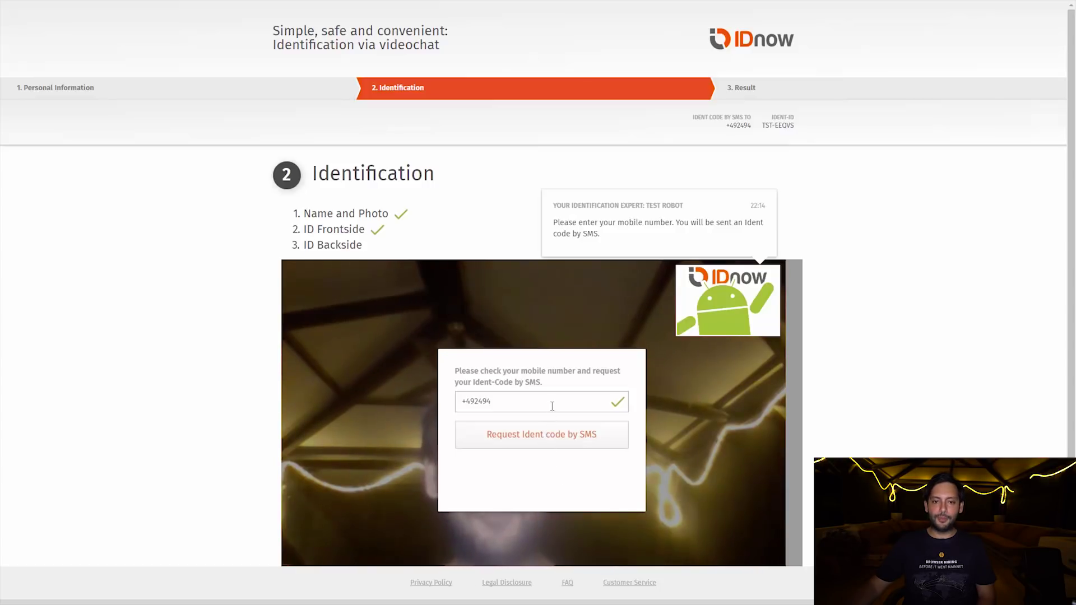
Step: Request the SMS ident code, enter it and confirm to finish the identification
left_click(540, 435)
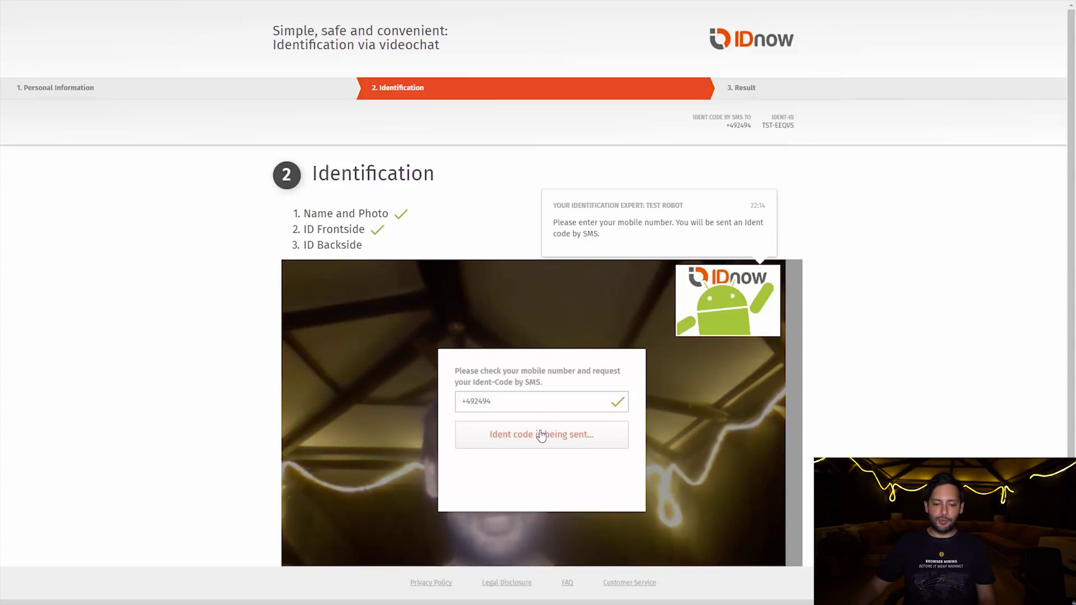
left_click(540, 393)
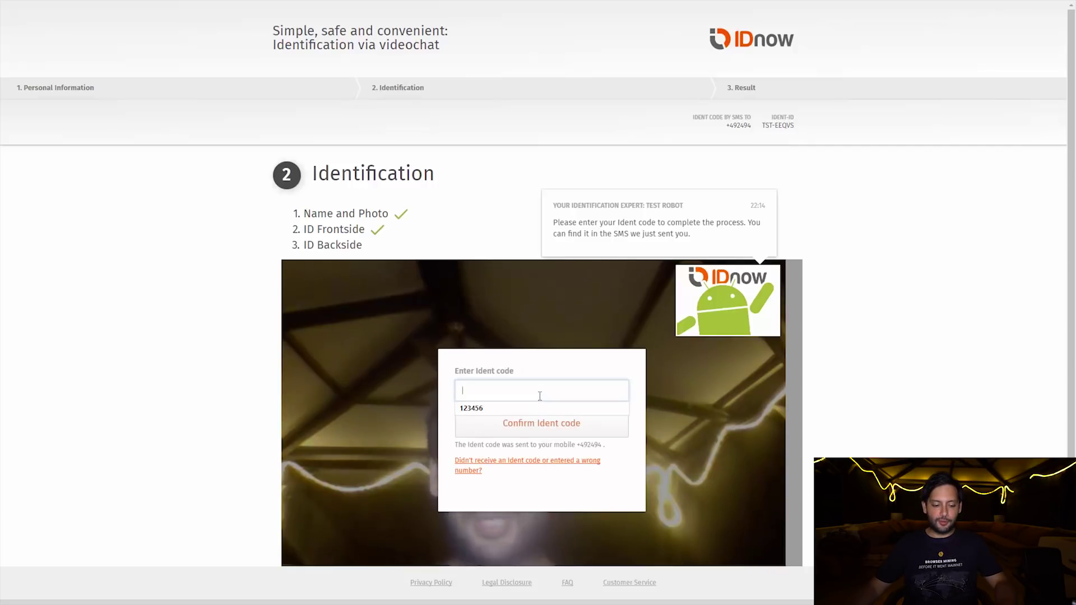
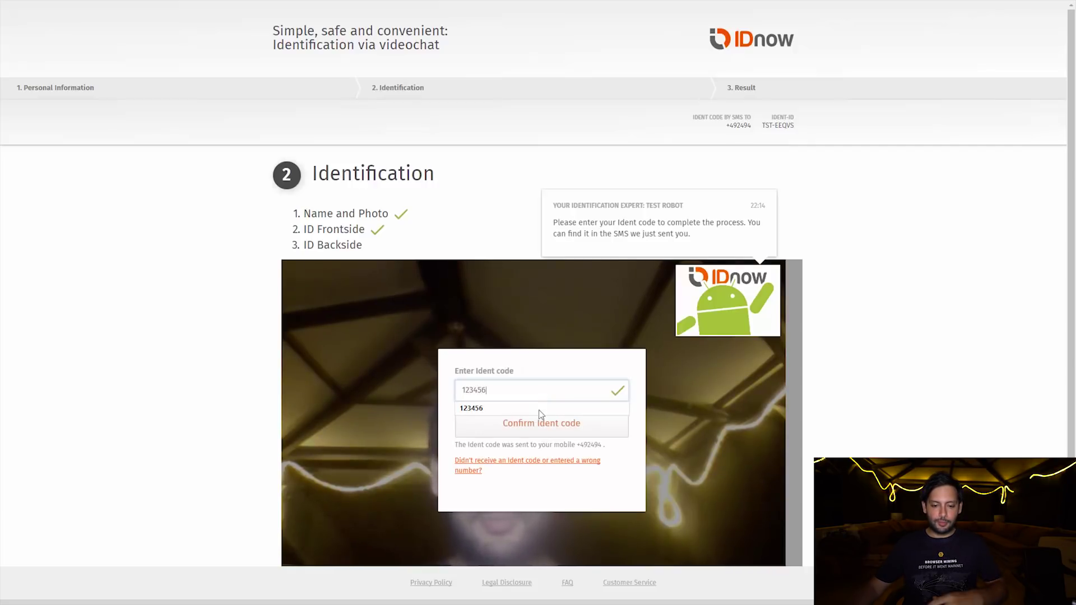
left_click(539, 429)
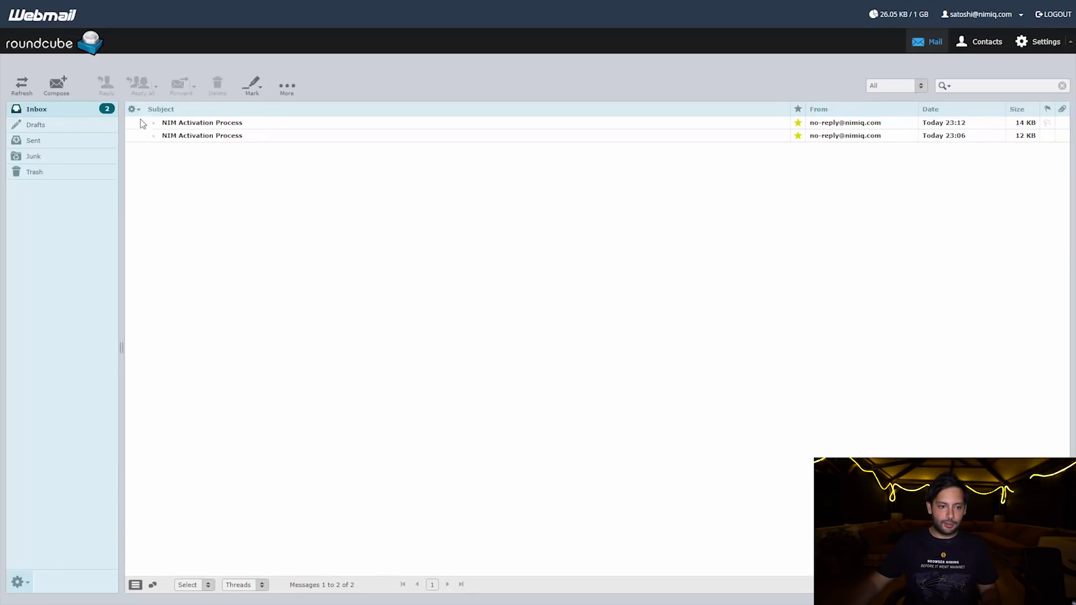
Step: Reload the inbox and read the newest NIM activation email confirming completed KYC
double_click(220, 127)
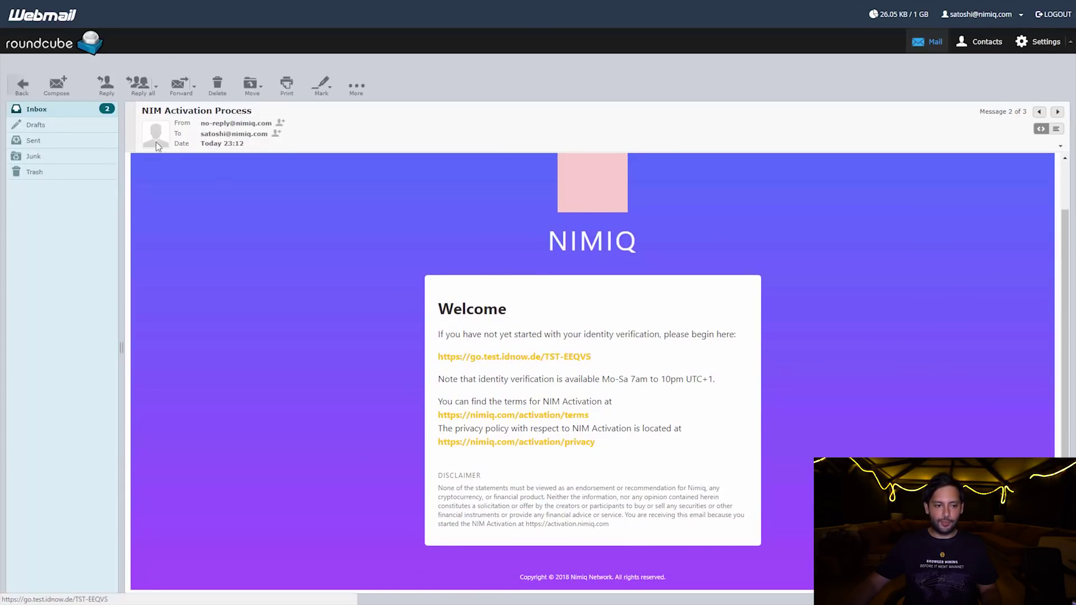
left_click(90, 114)
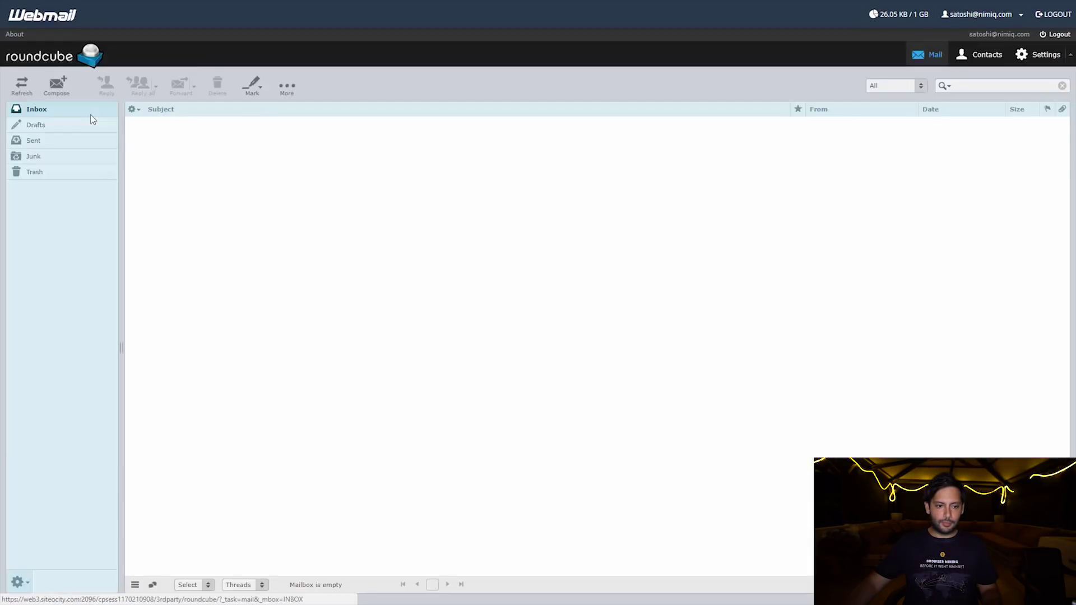
left_click(217, 124)
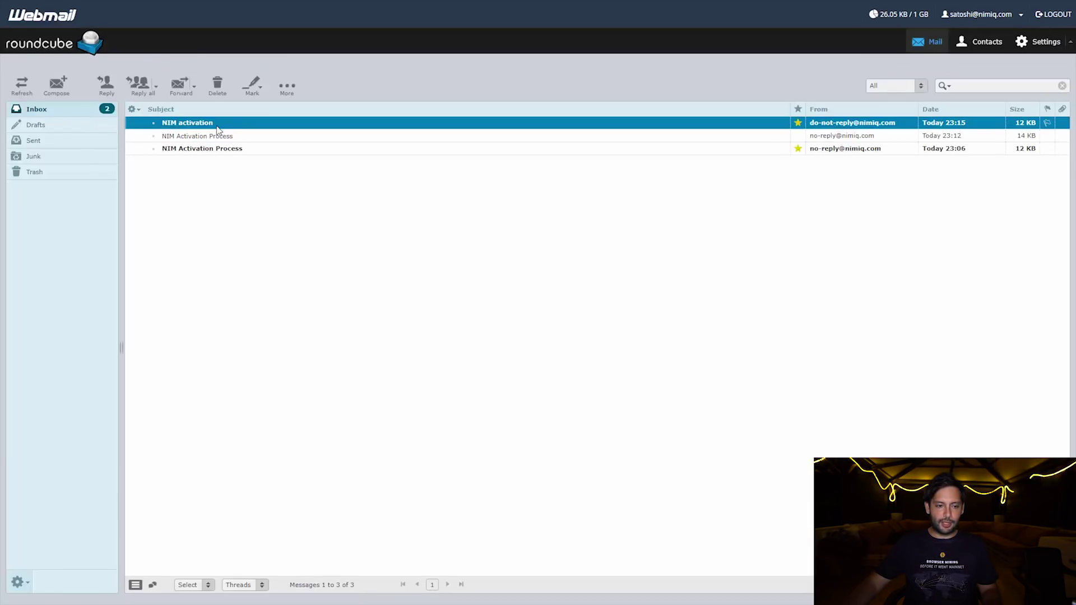
double_click(217, 126)
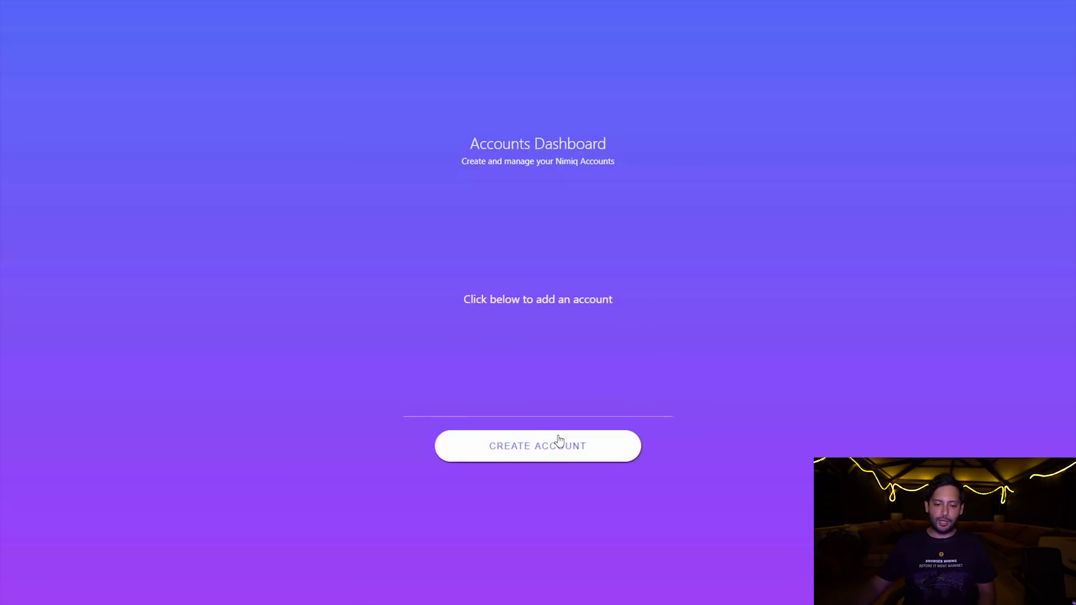
Step: Start a new Nimiq account, acknowledge the notice and confirm the blue bird avatar
left_click(556, 451)
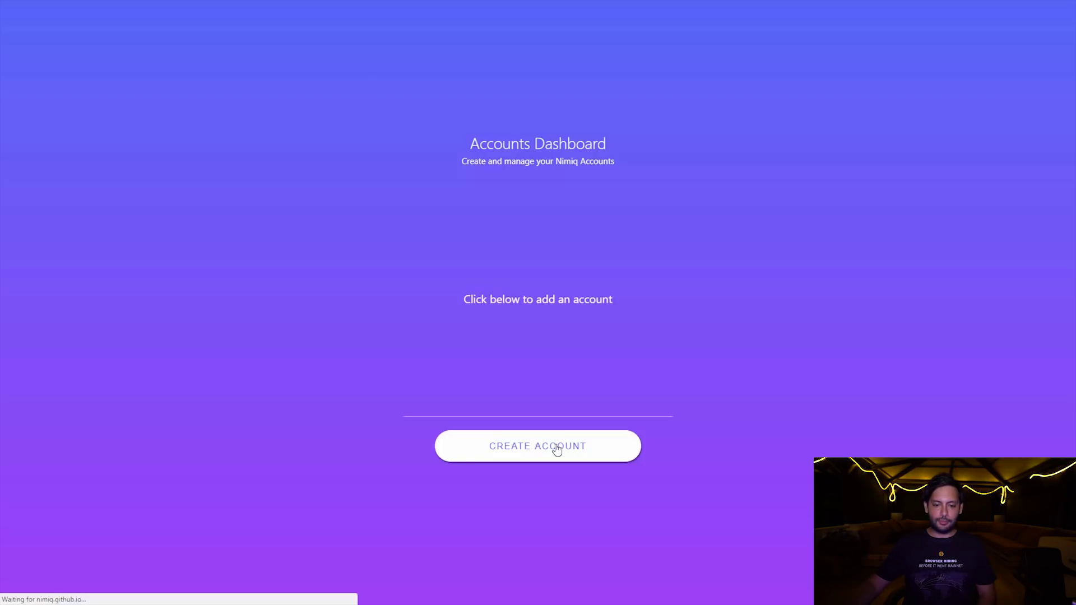
left_click(571, 468)
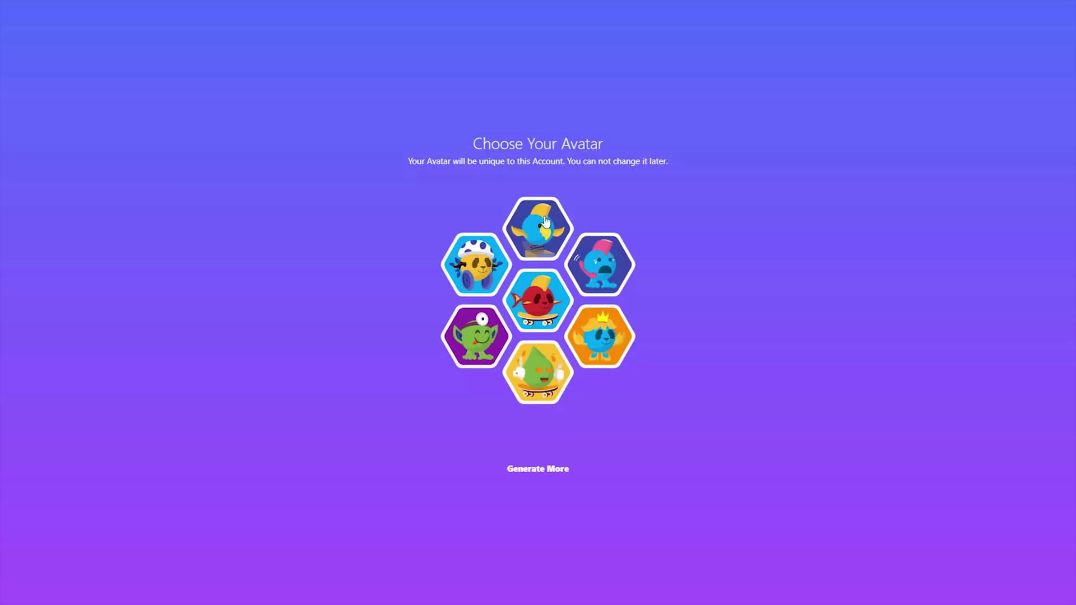
left_click(545, 229)
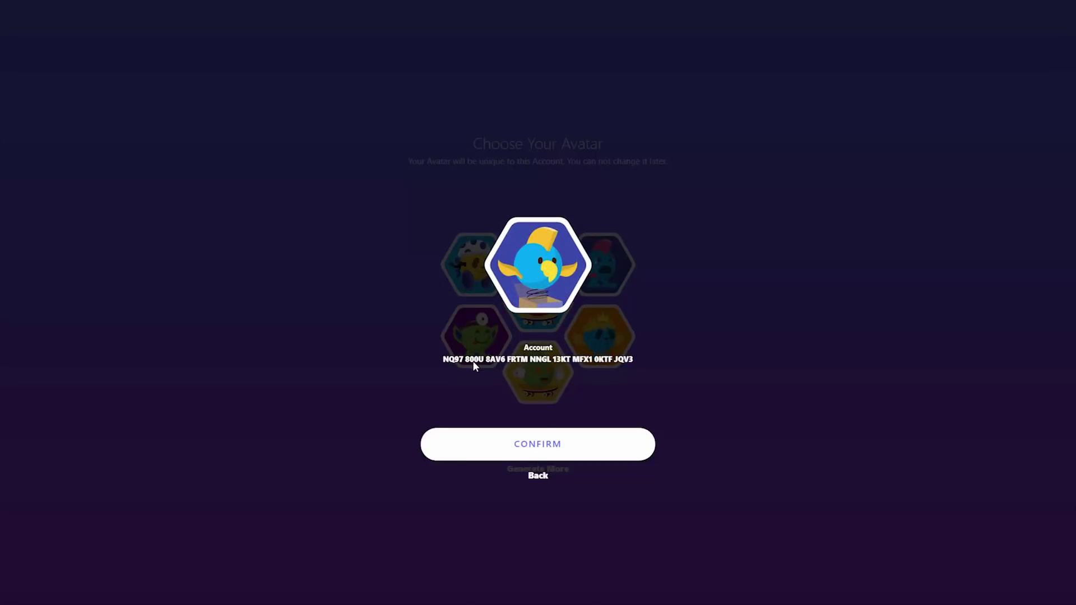
left_click(545, 445)
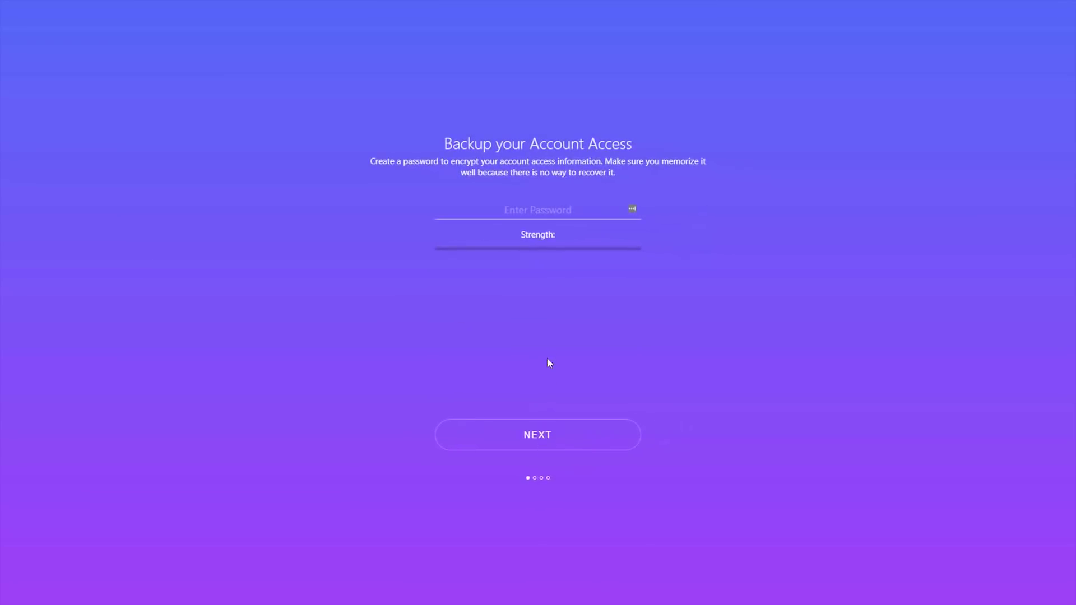
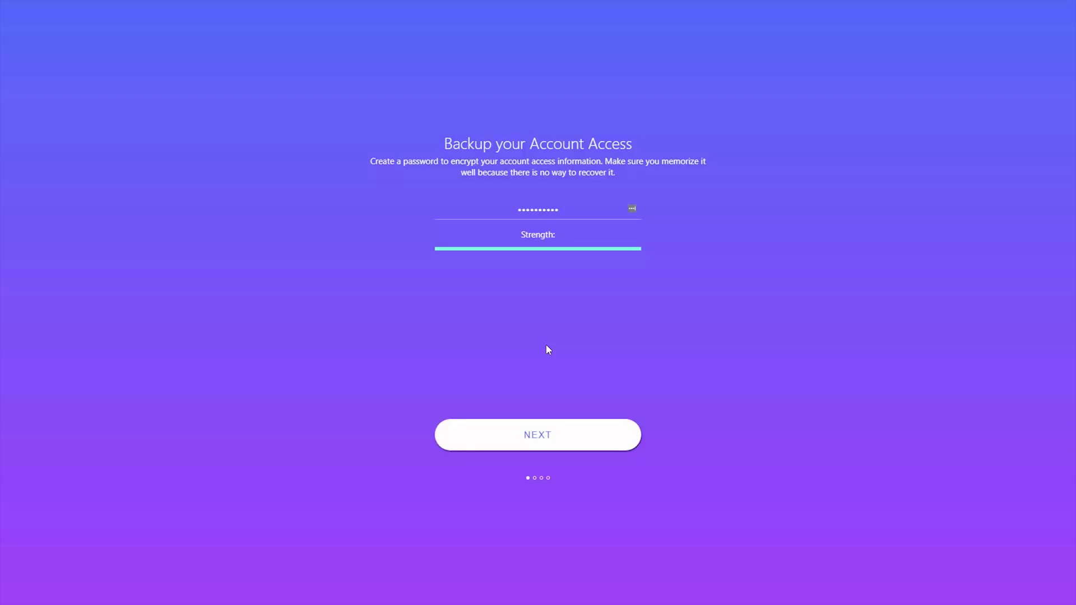
Step: Encrypt the backup with the entered password and download the account backup file
left_click(530, 436)
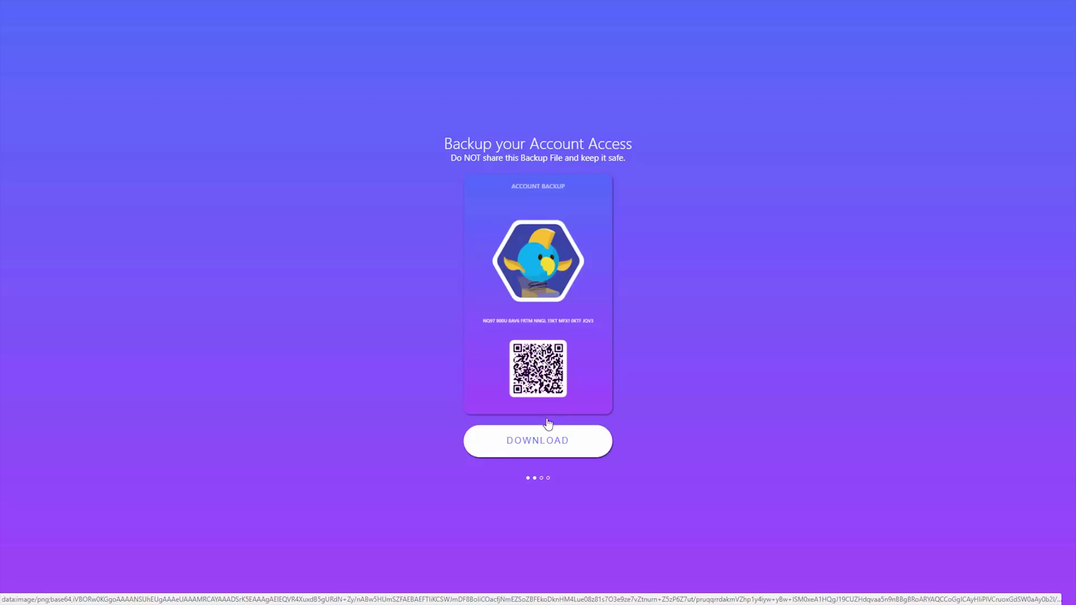
left_click(544, 438)
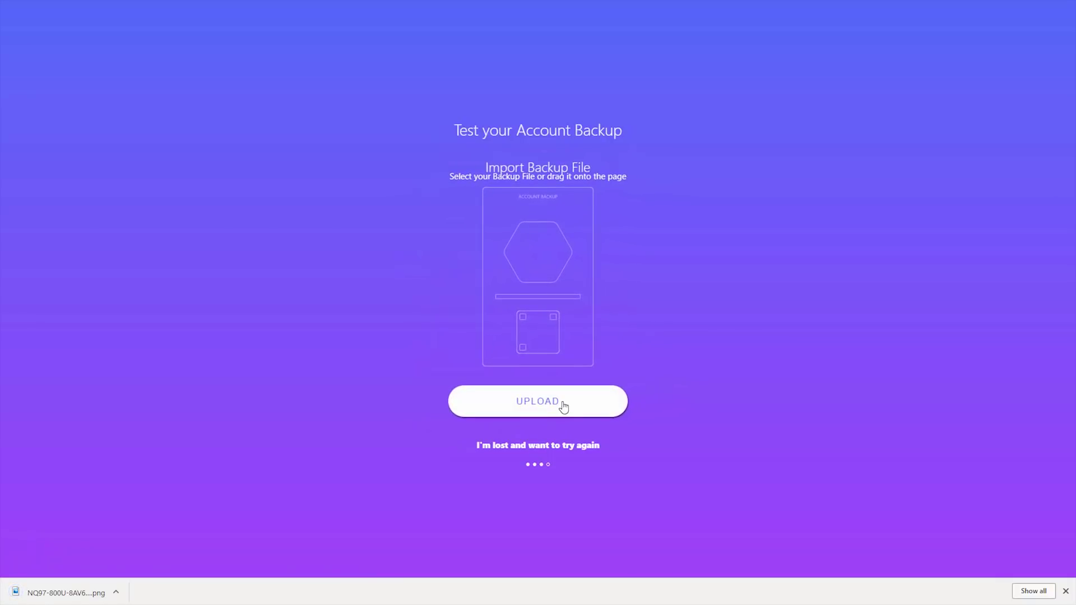
Step: Import the downloaded backup PNG from Downloads and unlock it with the password
left_click(564, 408)
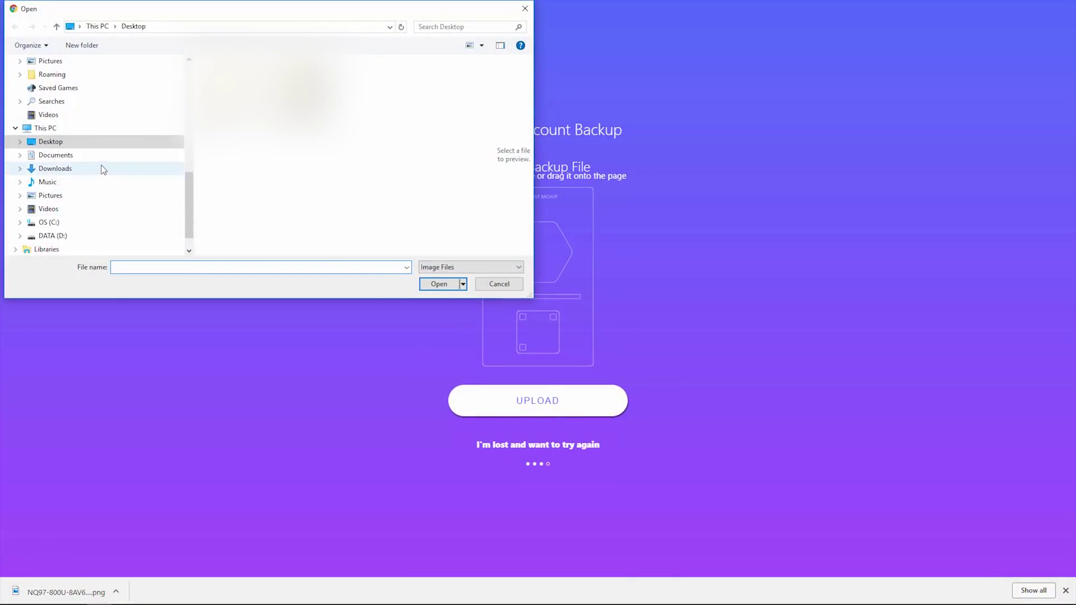
left_click(100, 164)
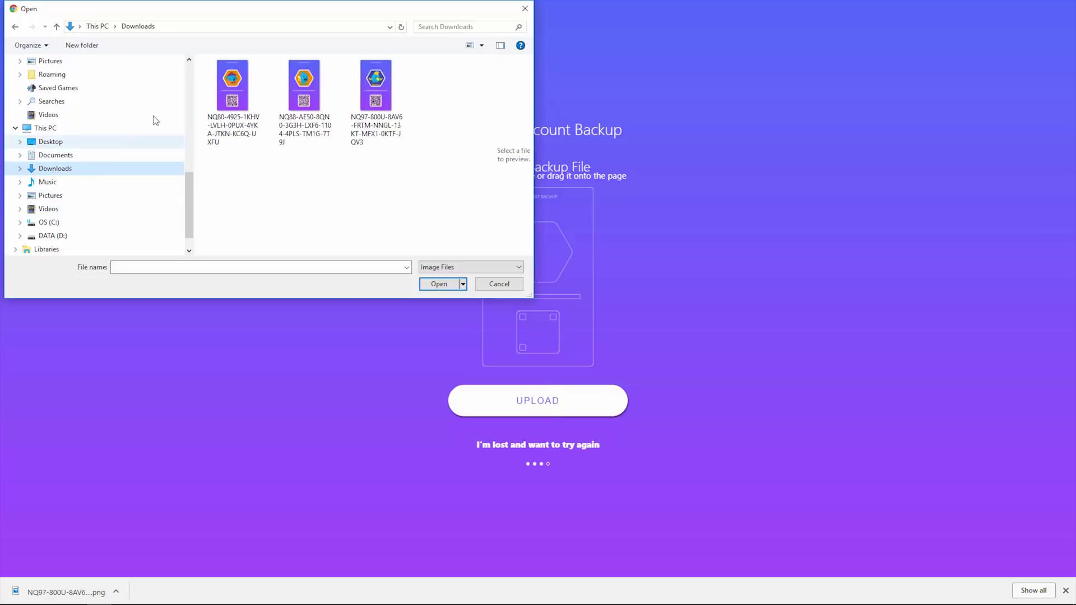
double_click(377, 79)
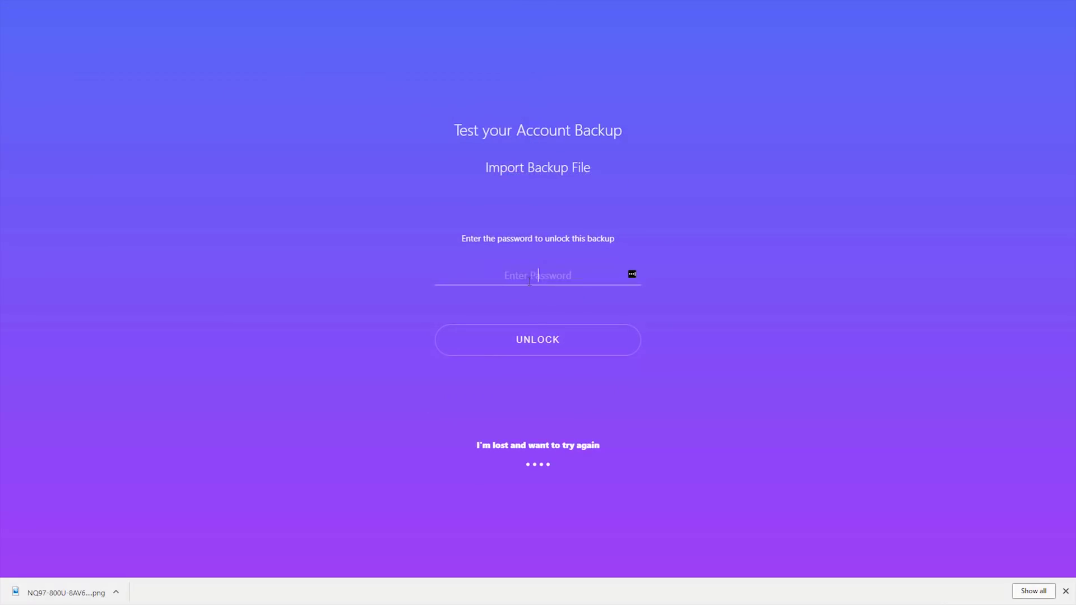
left_click(539, 275)
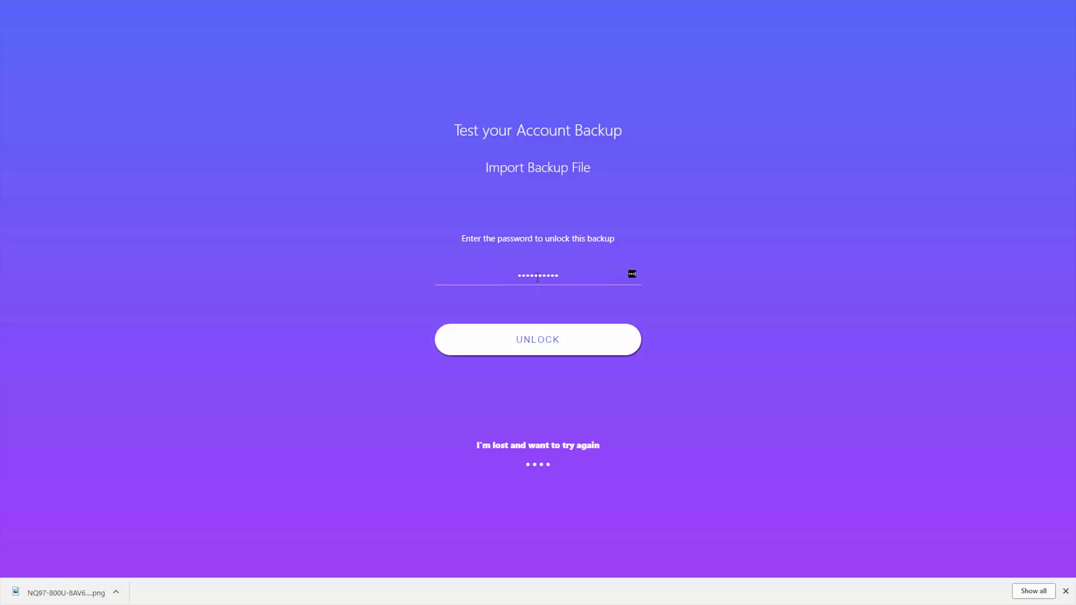
left_click(565, 347)
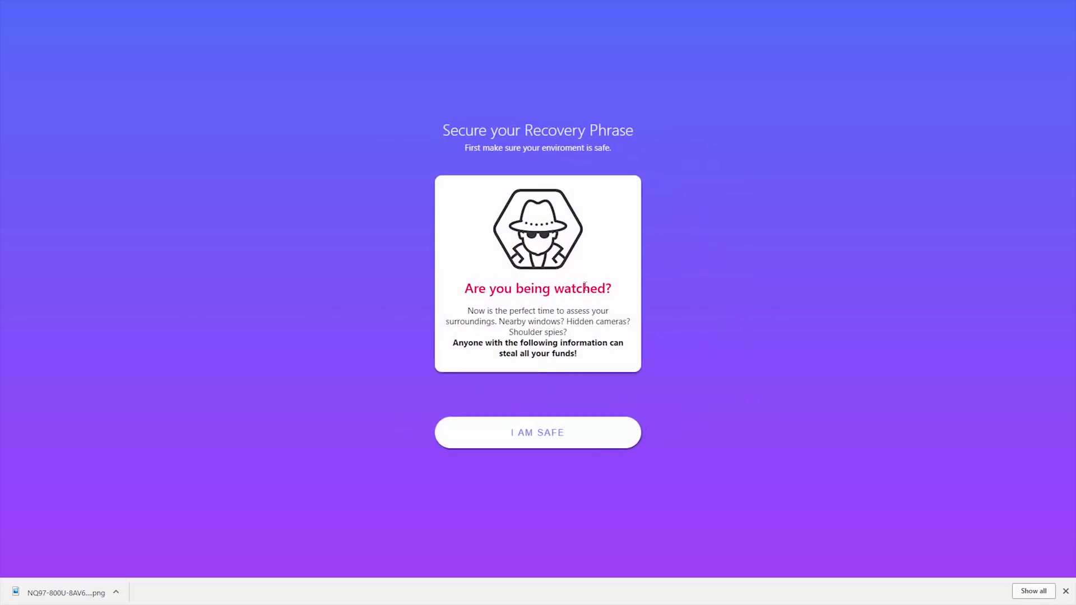
Step: Confirm 'I Am Safe' to reveal the 24-word phrase, then proceed to Validate
left_click(541, 433)
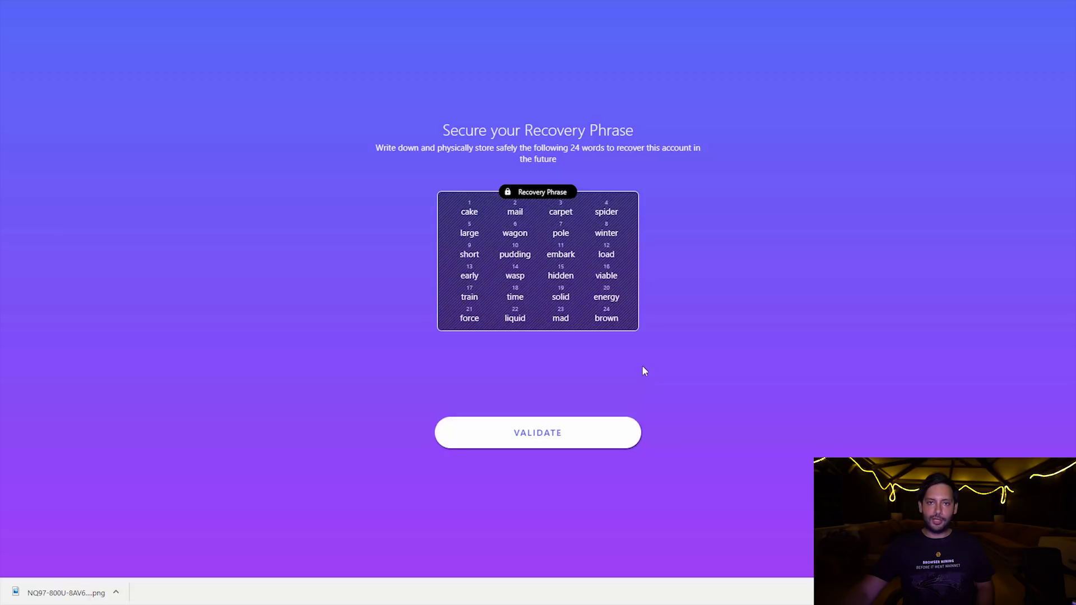
left_click(551, 444)
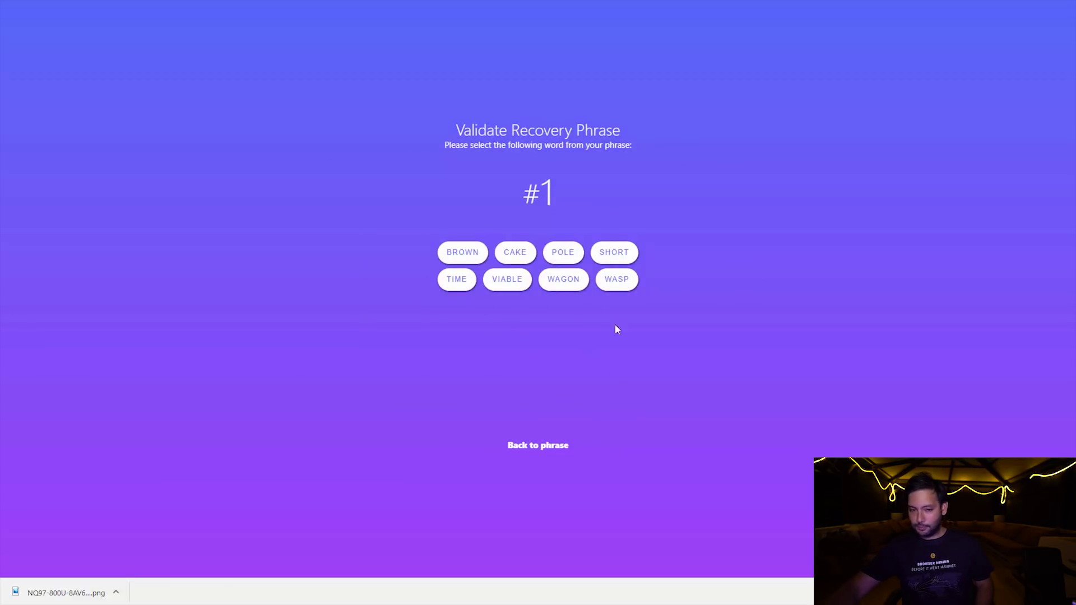
left_click(516, 255)
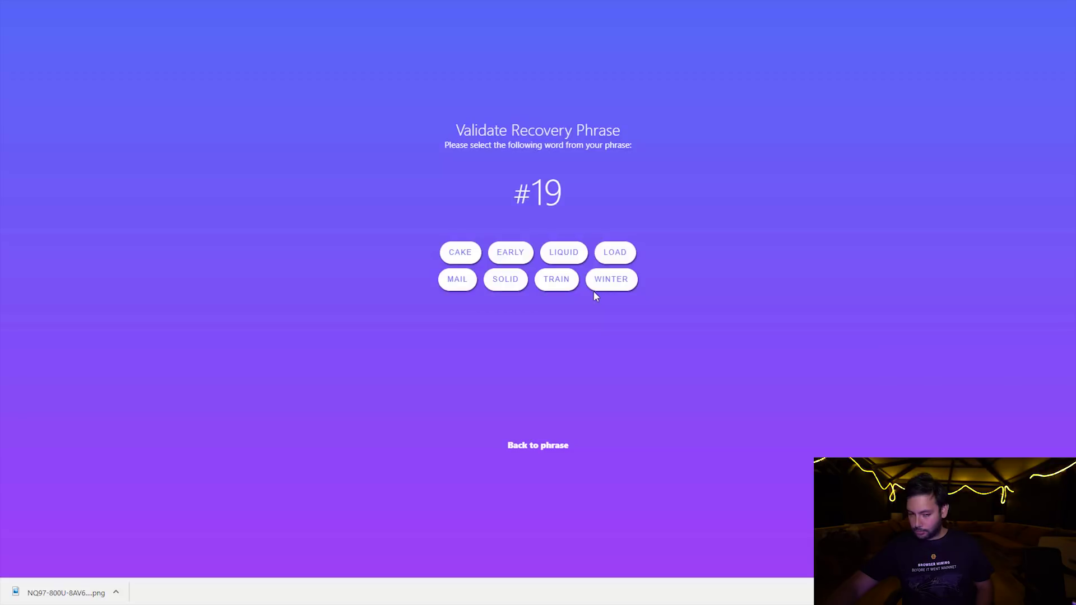
left_click(509, 281)
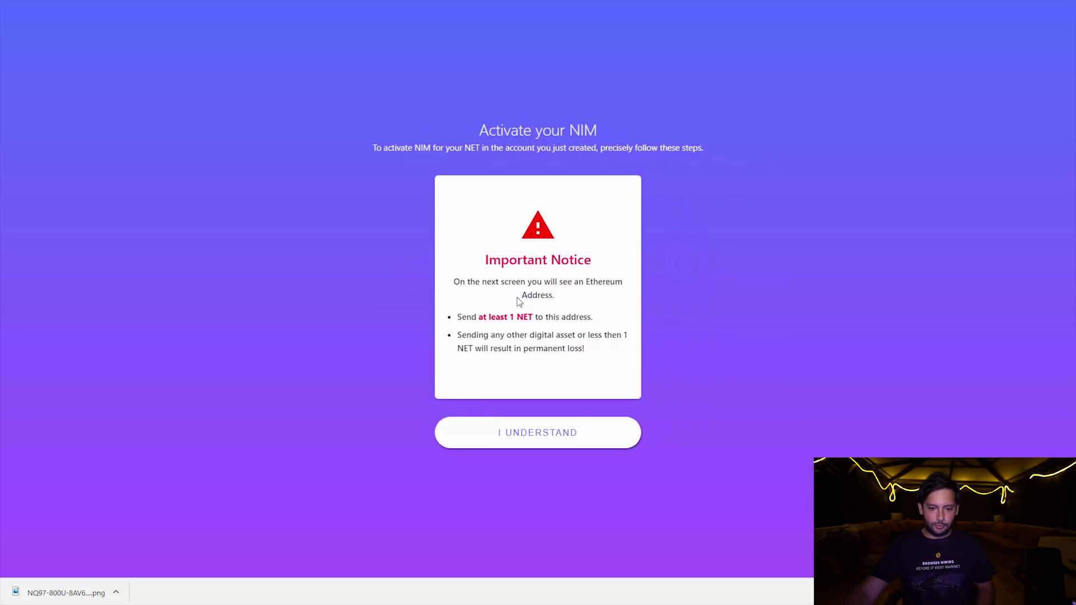
left_click(537, 438)
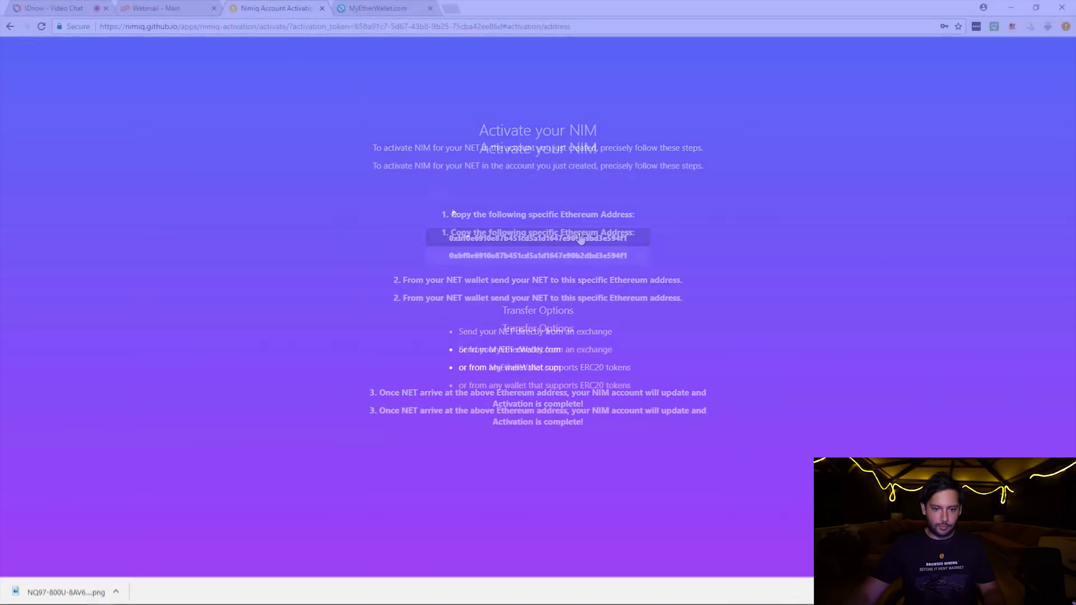
Step: Send 1 NET from MyEtherWallet to the copied Nimiq activation Ethereum address
left_click(482, 259)
key("alt+Tab")
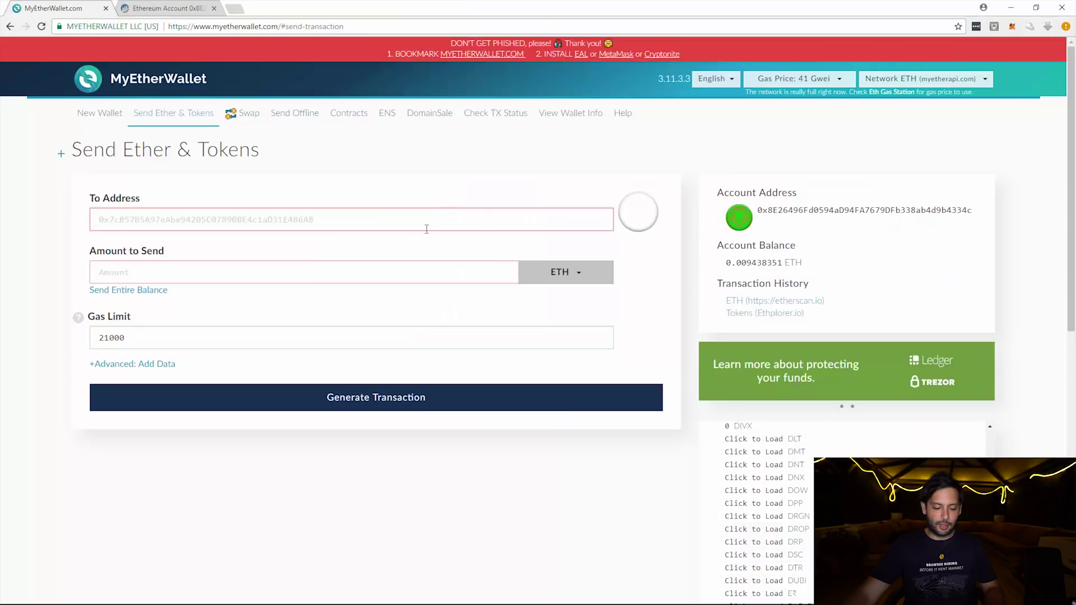
key("ctrl+v")
left_click(294, 276)
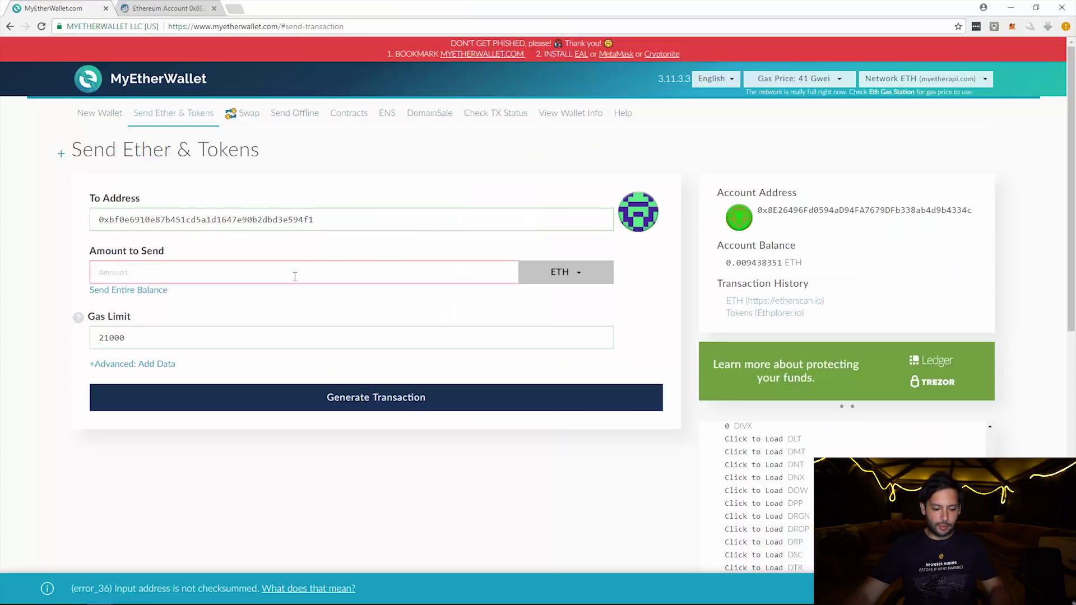
type("1")
left_click(583, 282)
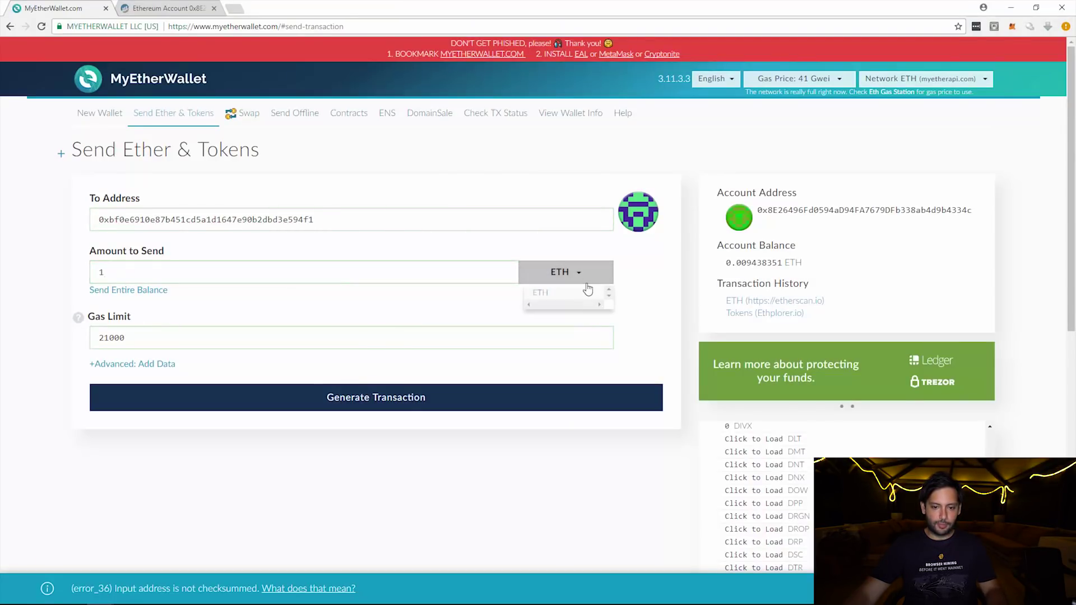
scroll(582, 303, "down", 3)
scroll(583, 291, "up", 1)
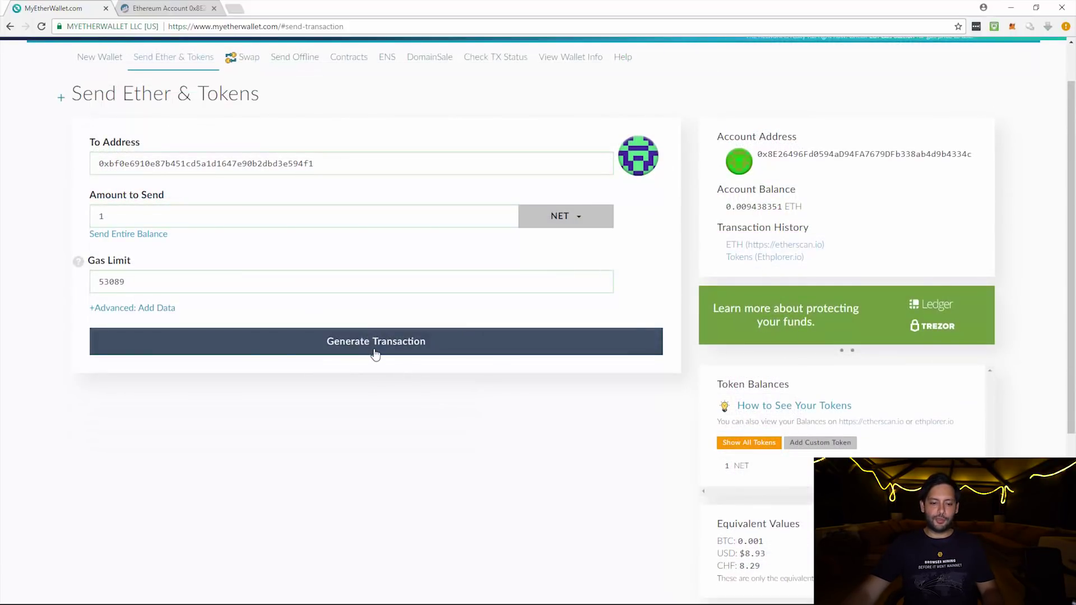
left_click(375, 354)
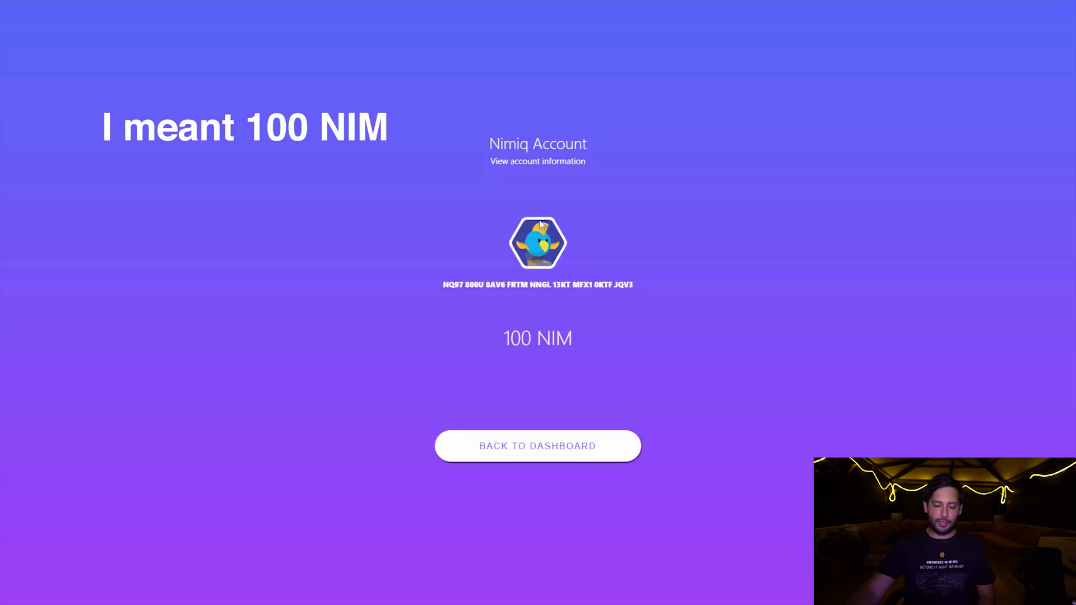
Step: Return to the Accounts Dashboard and reopen the account showing its 100 NIM balance
left_click(546, 449)
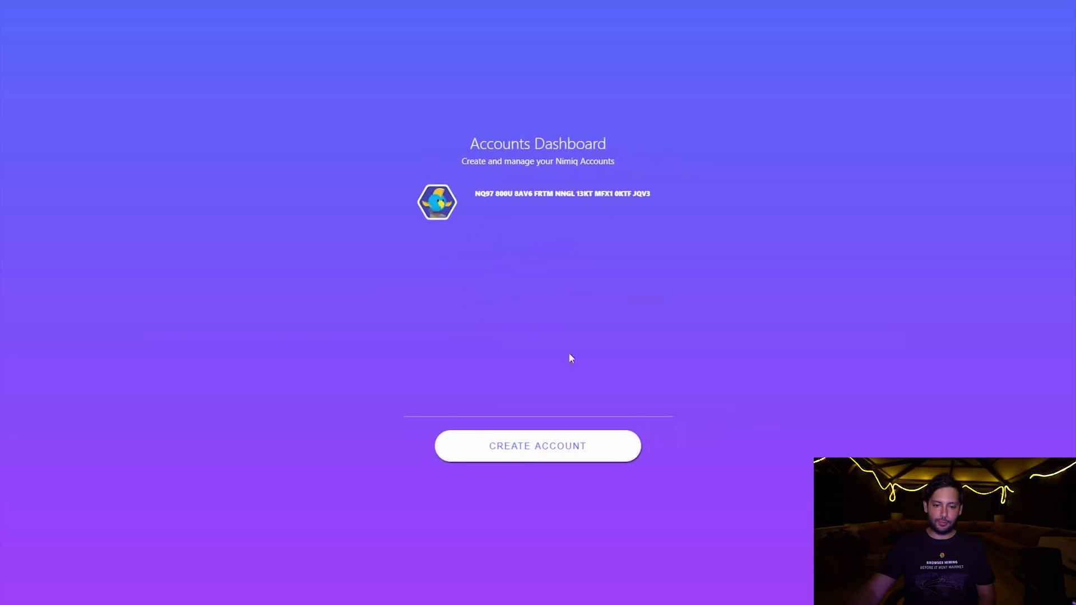
left_click(527, 205)
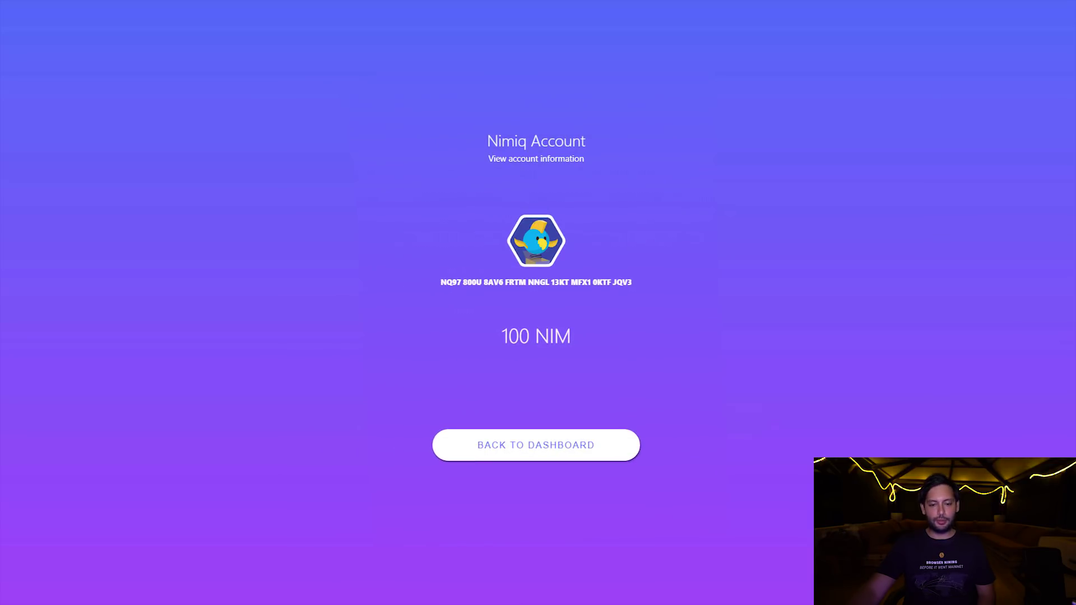